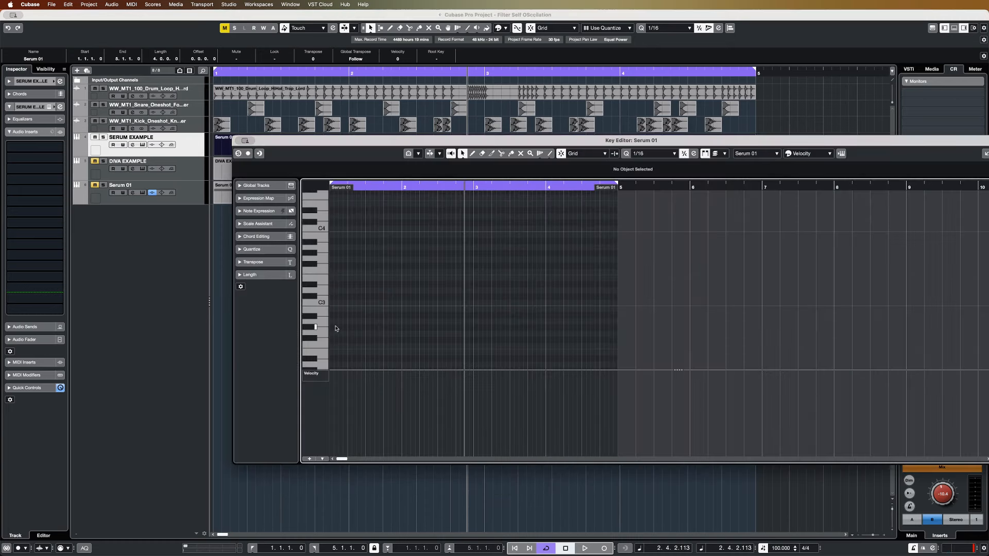
Examine the low bass notes of the Serum 01 part, then close the key editor.
scroll(335, 328, down, 5)
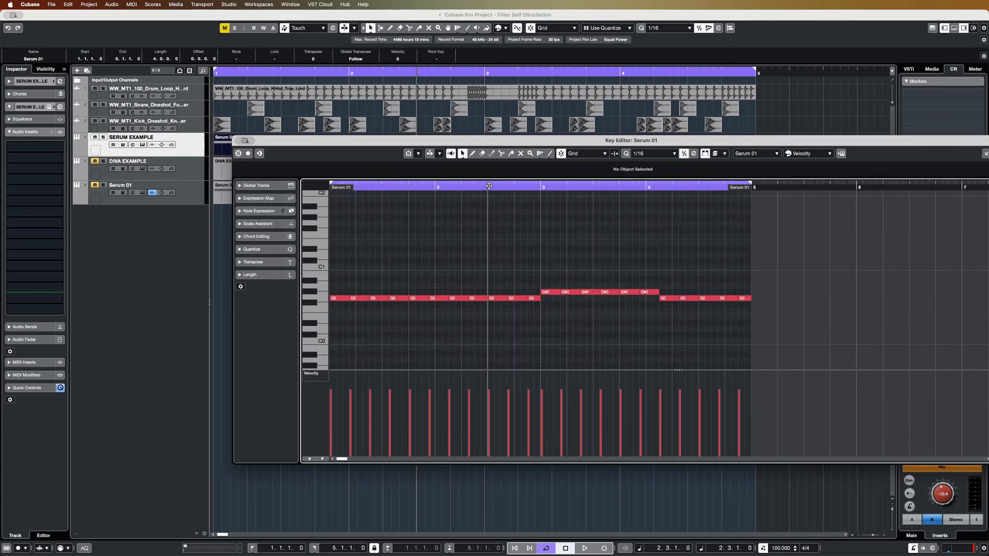
click(238, 140)
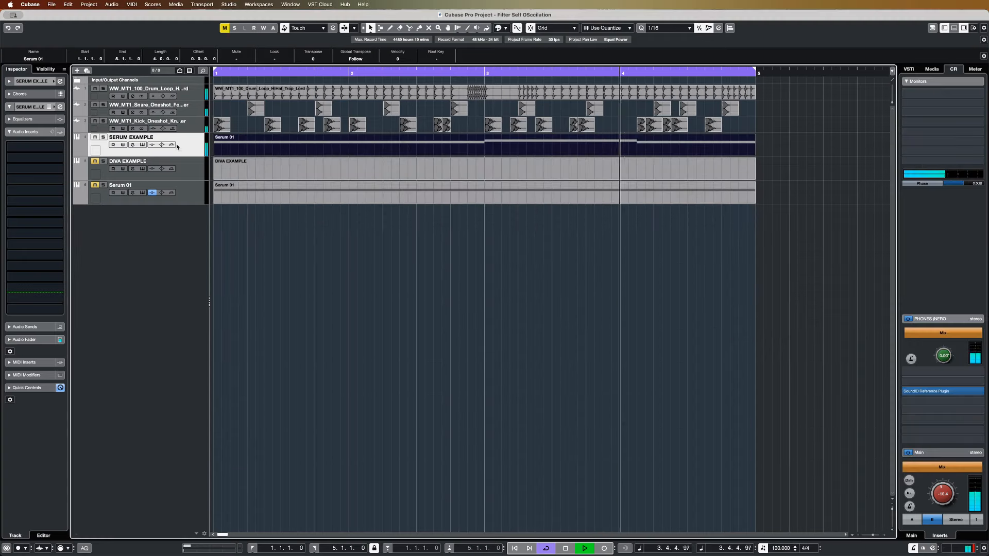
On the SERUM EXAMPLE instrument, set Env 1 sustain to minus infinity dB and decay to 1.80 s.
click(142, 145)
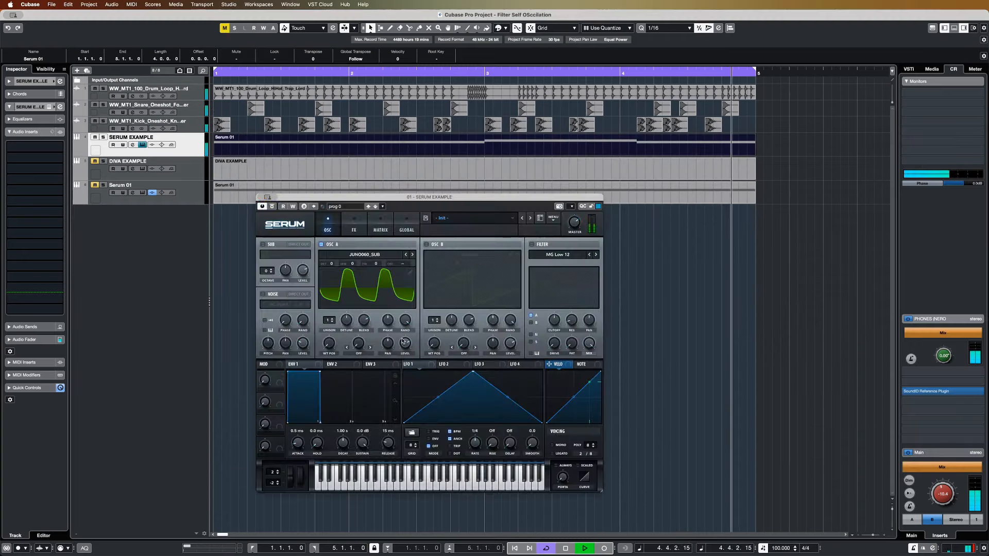
key(space)
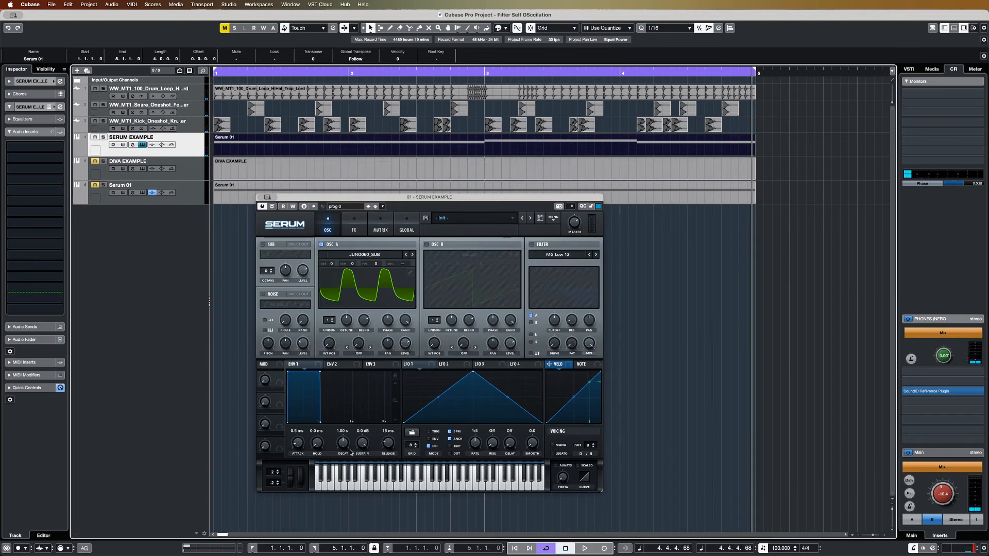
drag(361, 447, 358, 524)
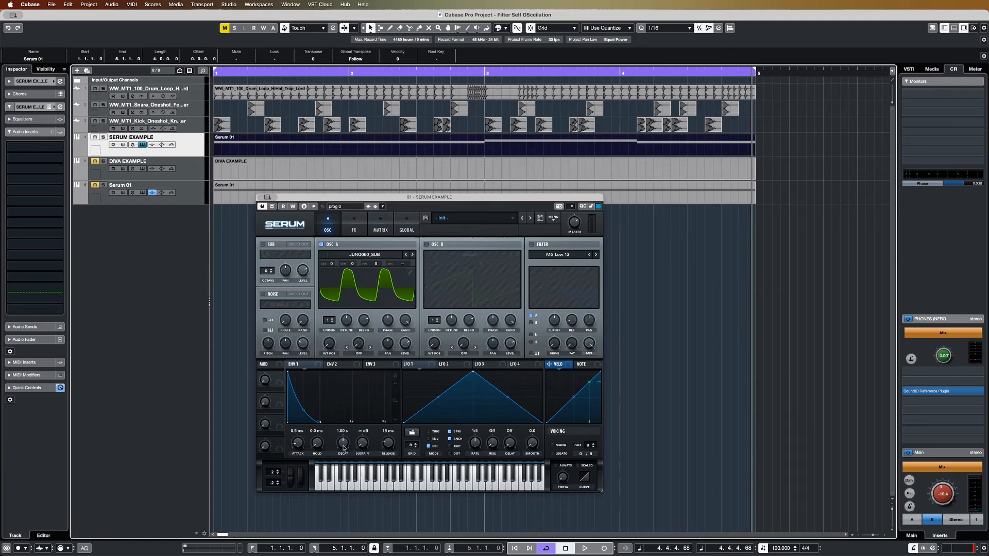
key(space)
drag(345, 444, 348, 438)
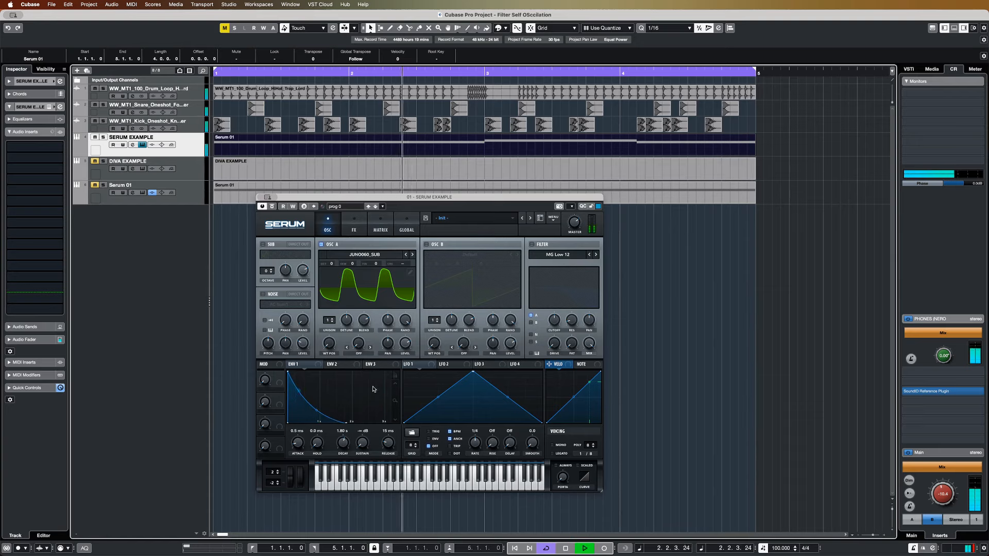
drag(453, 199, 502, 179)
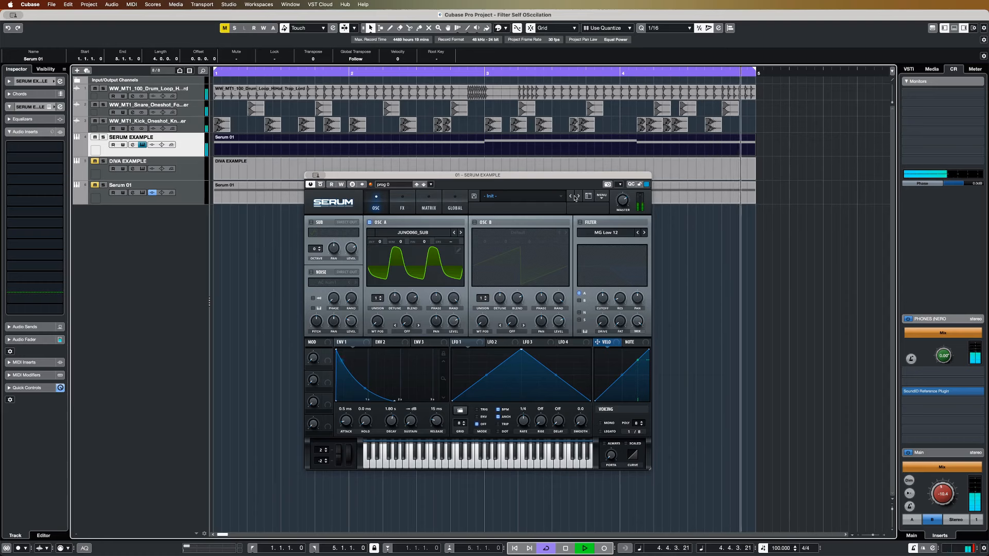
Enable the MG Low 12 filter and sweep its cutoff upward while the loop plays.
key(space)
click(580, 222)
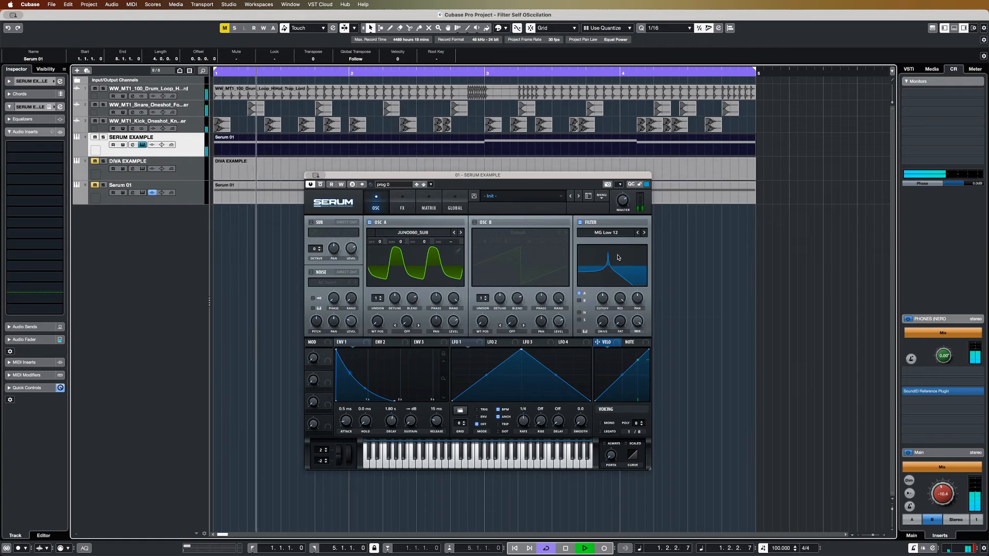
mouse_move(607, 299)
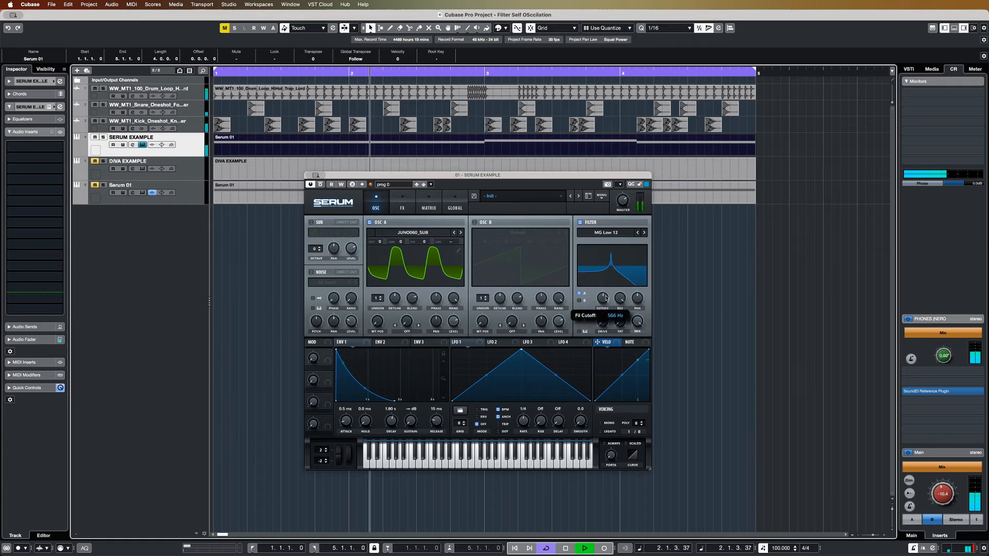
mouse_move(606, 299)
mouse_down()
mouse_move(612, 289)
mouse_move(606, 300)
mouse_up()
key(space)
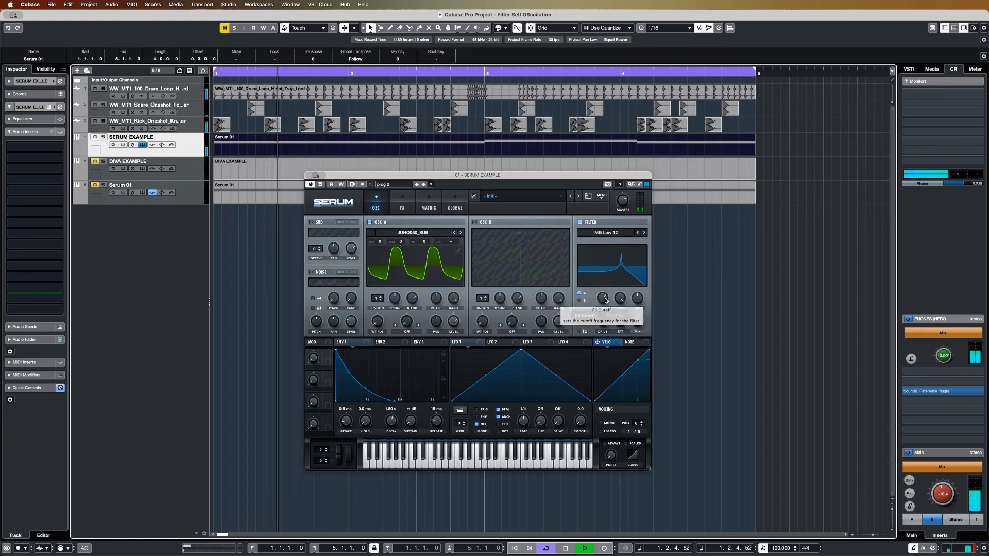
mouse_move(605, 300)
mouse_down()
mouse_move(605, 311)
mouse_move(608, 298)
mouse_up()
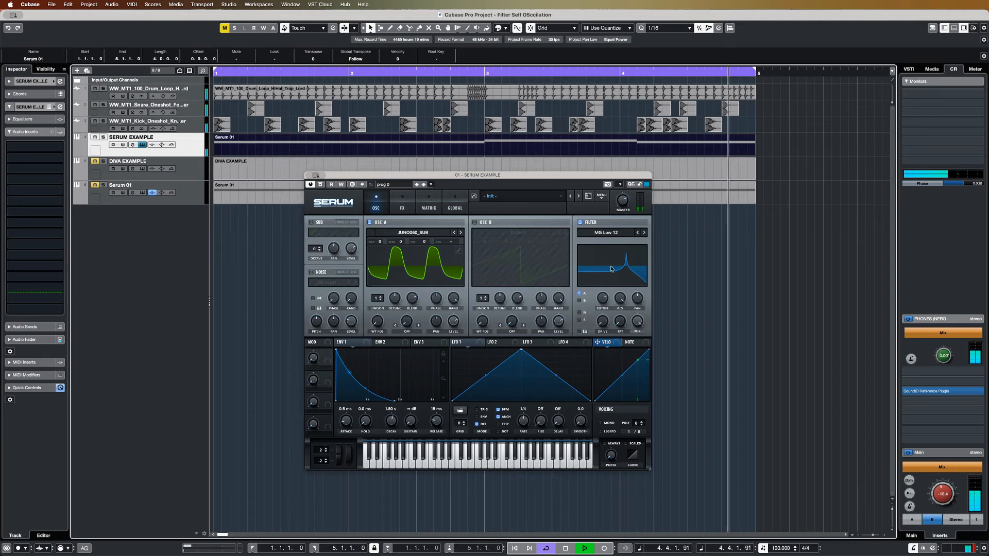
Enable a ping-pong delay with an adjusted right-channel time offset, and enable the reverb effect.
click(402, 203)
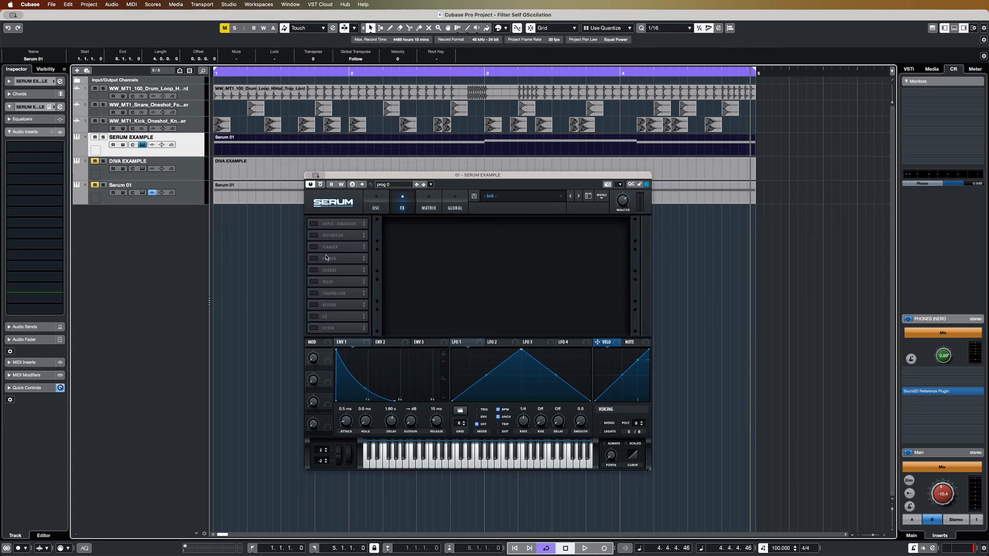
click(314, 282)
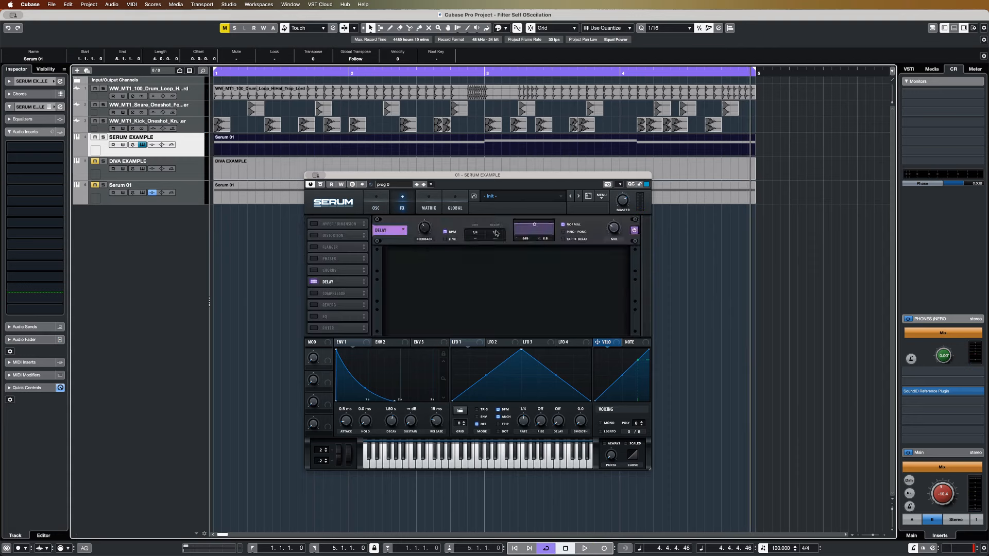
drag(495, 238, 495, 237)
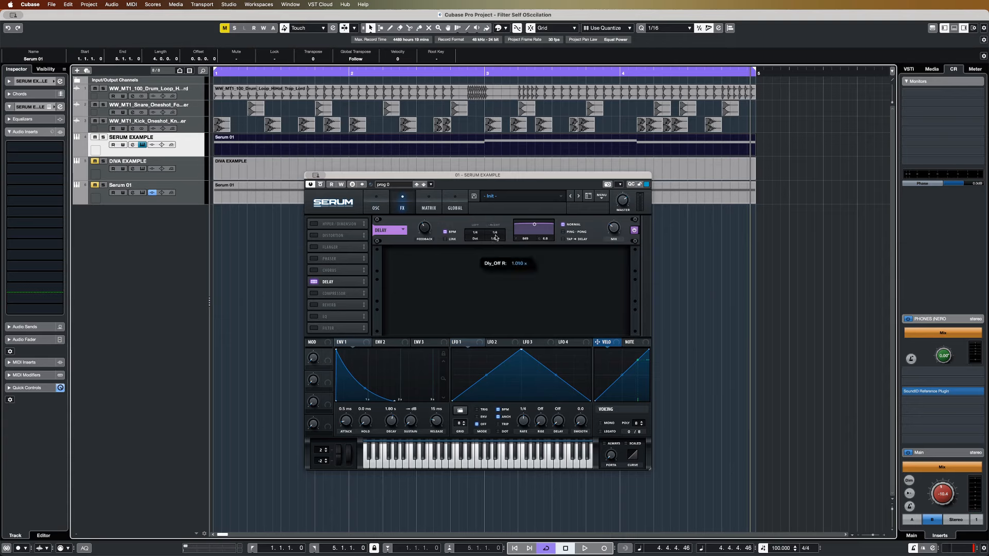
click(563, 233)
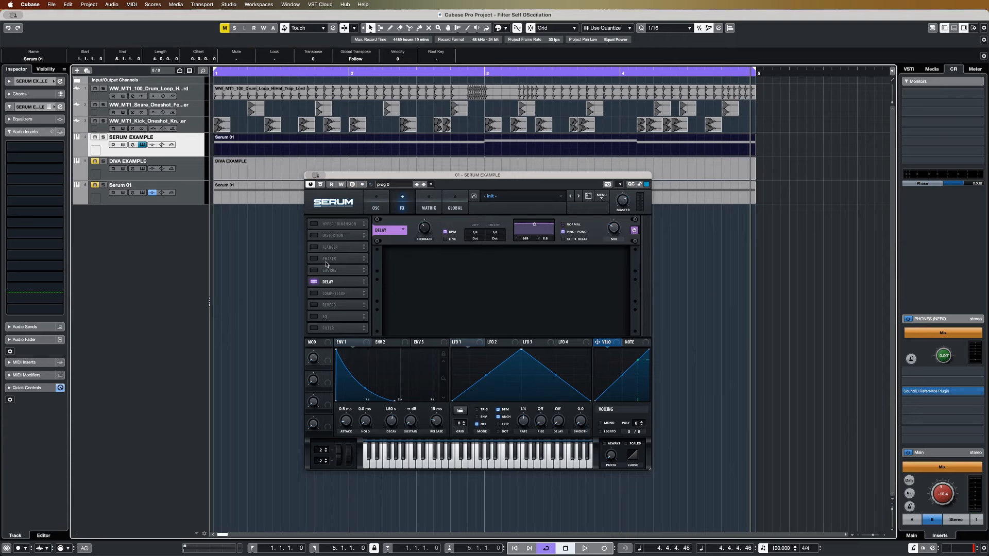
click(313, 305)
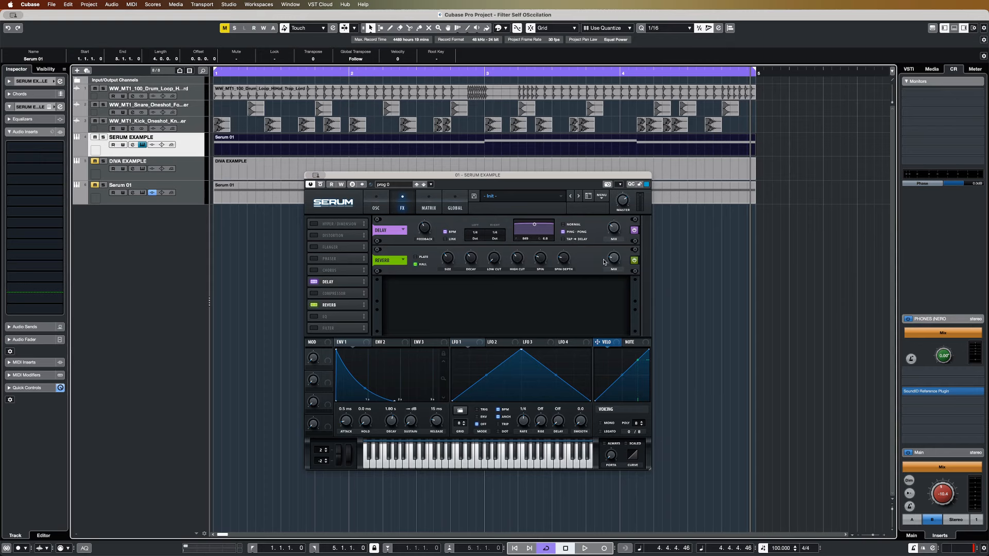
Return to the oscillator view and sweep the filter cutoff, settling it at about 900 Hz.
click(376, 208)
key(space)
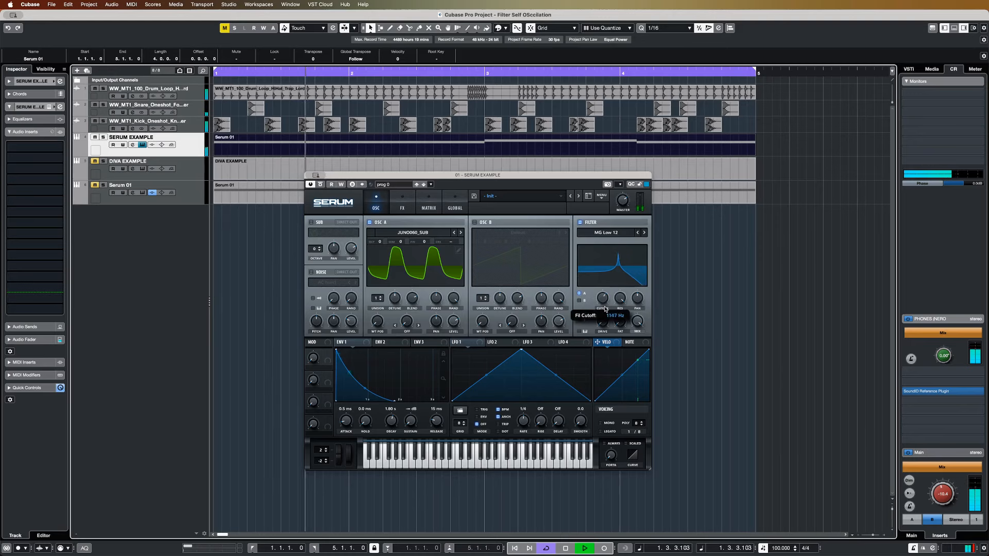
mouse_move(605, 309)
mouse_down()
mouse_move(603, 321)
mouse_move(607, 291)
mouse_up()
key(space)
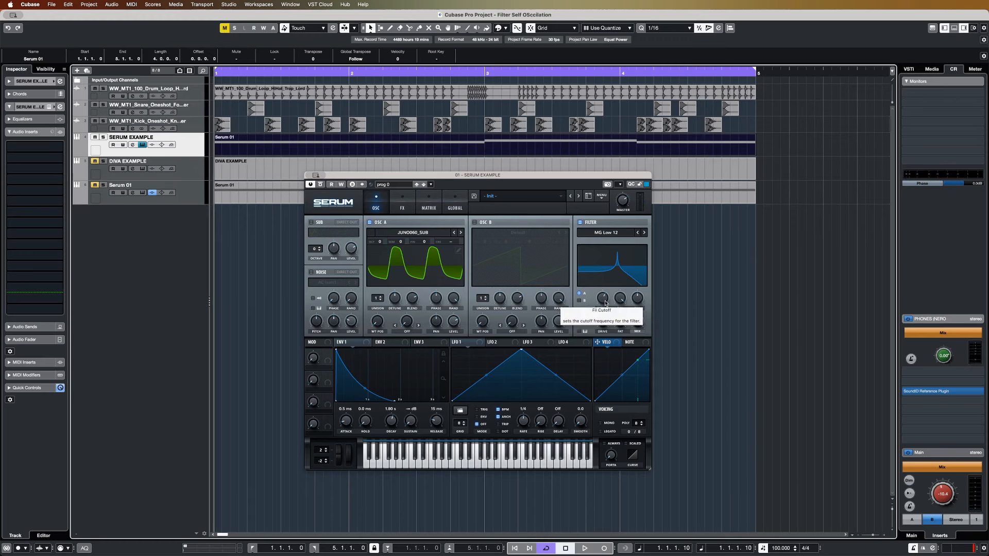
drag(605, 305, 603, 312)
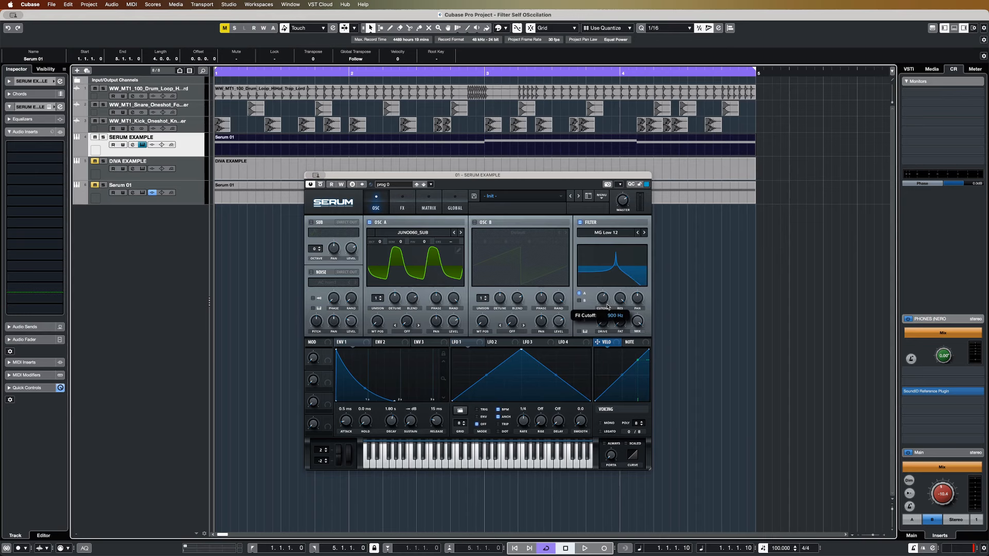
drag(605, 305, 606, 301)
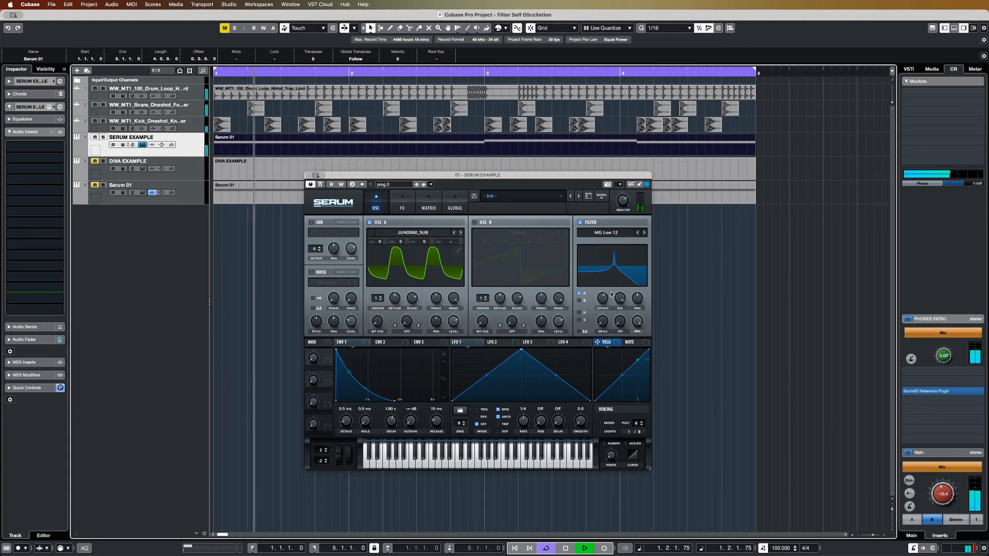
Raise the filter drive to 41% and increase the filter's Fat amount during playback.
drag(606, 323, 612, 305)
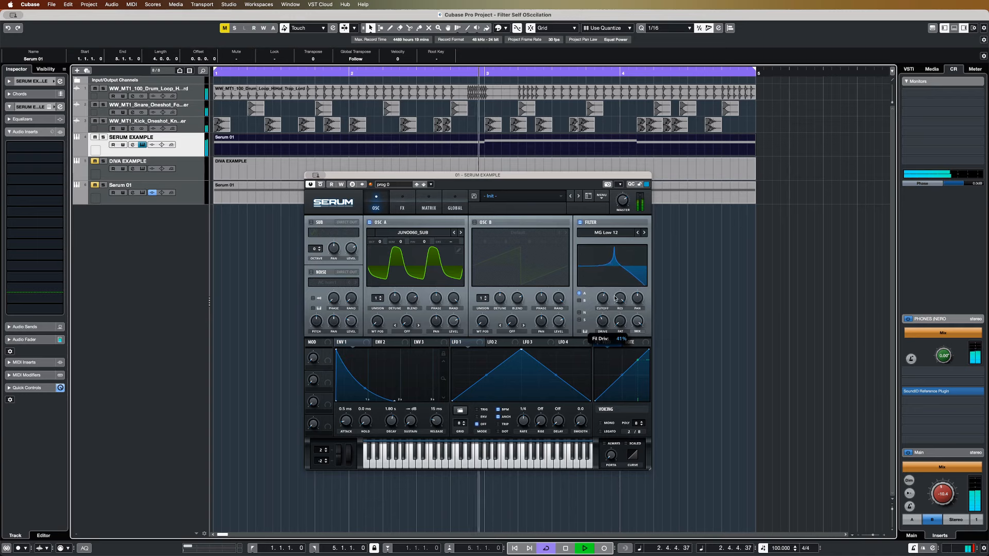
drag(622, 323, 627, 315)
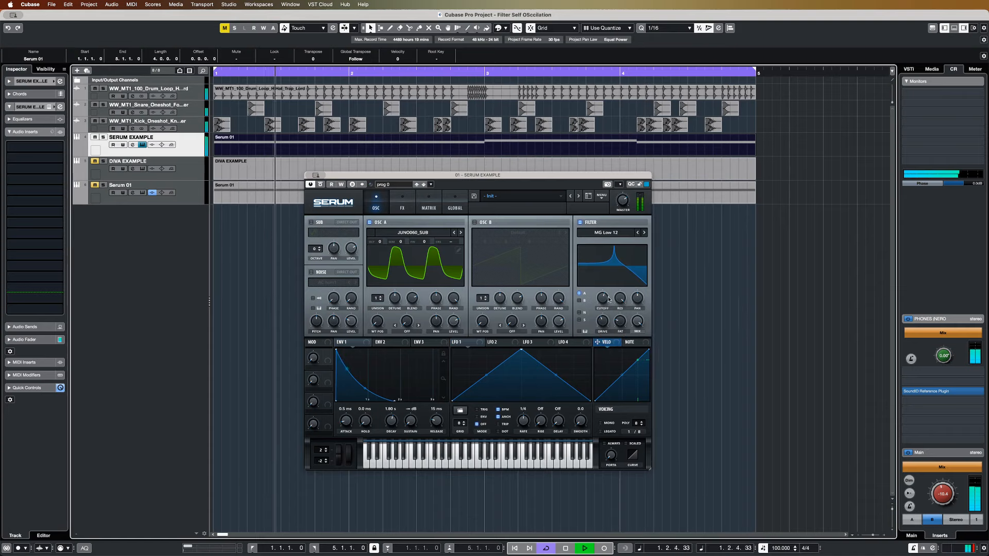
key(space)
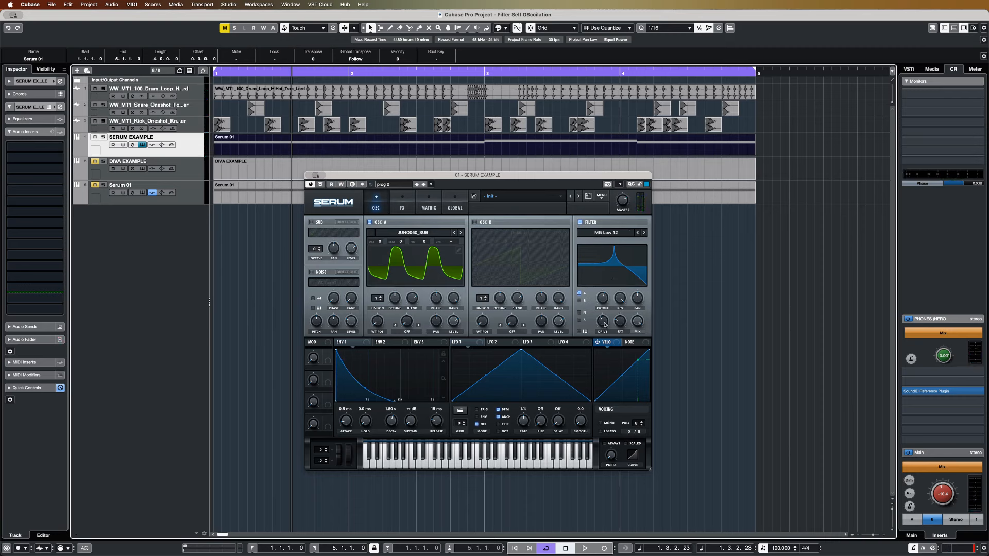
Play the loop and raise the driven filter's cutoff, then stop playback.
key(space)
mouse_move(626, 216)
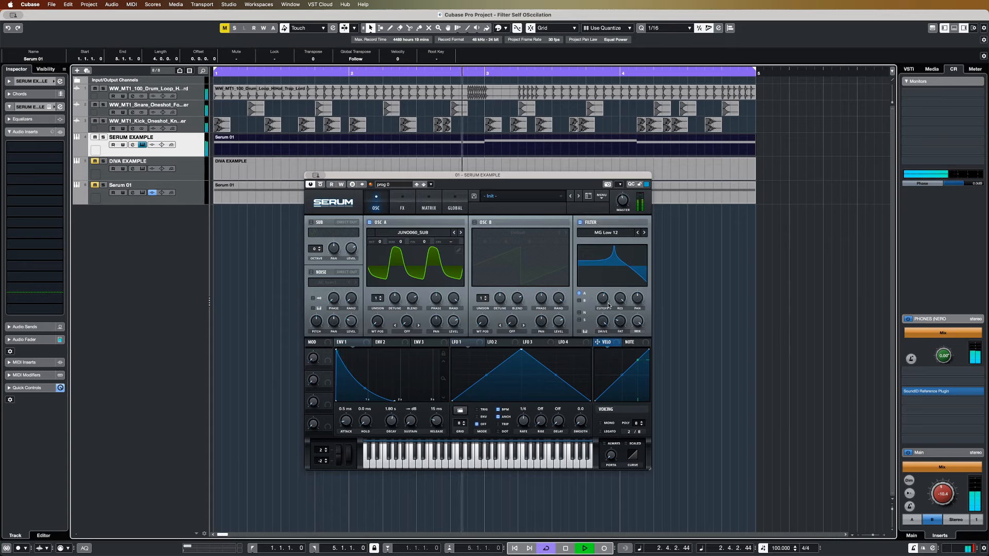
drag(608, 305, 612, 301)
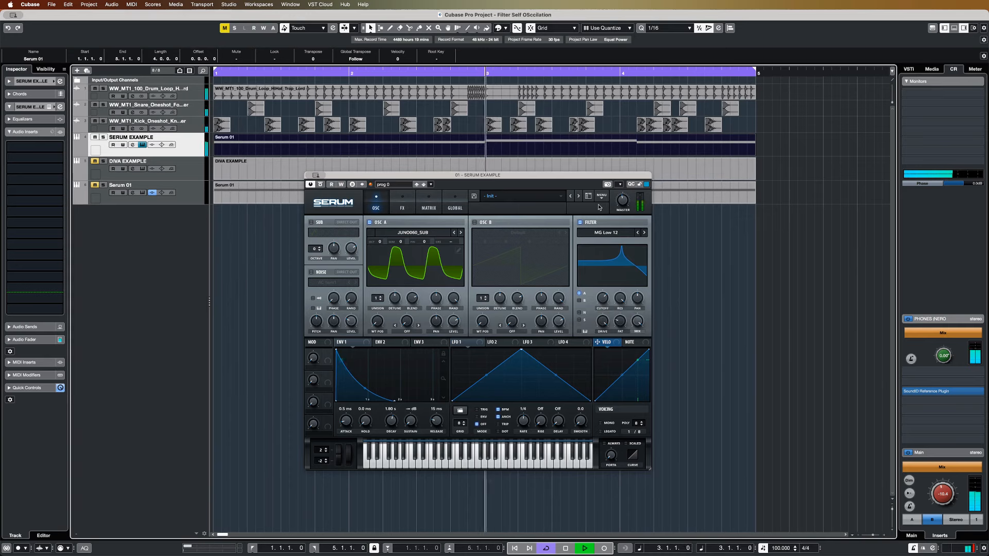
drag(589, 180, 631, 182)
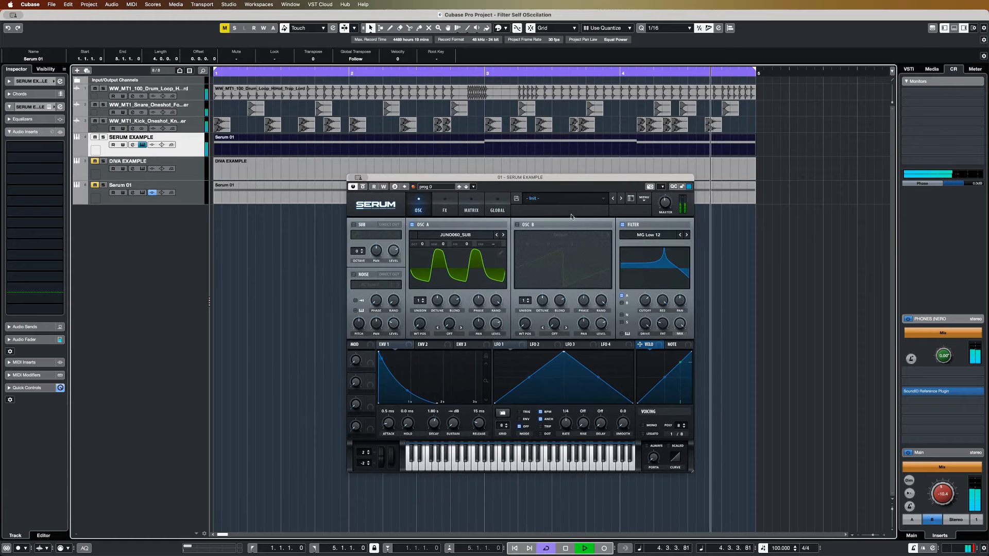
key(space)
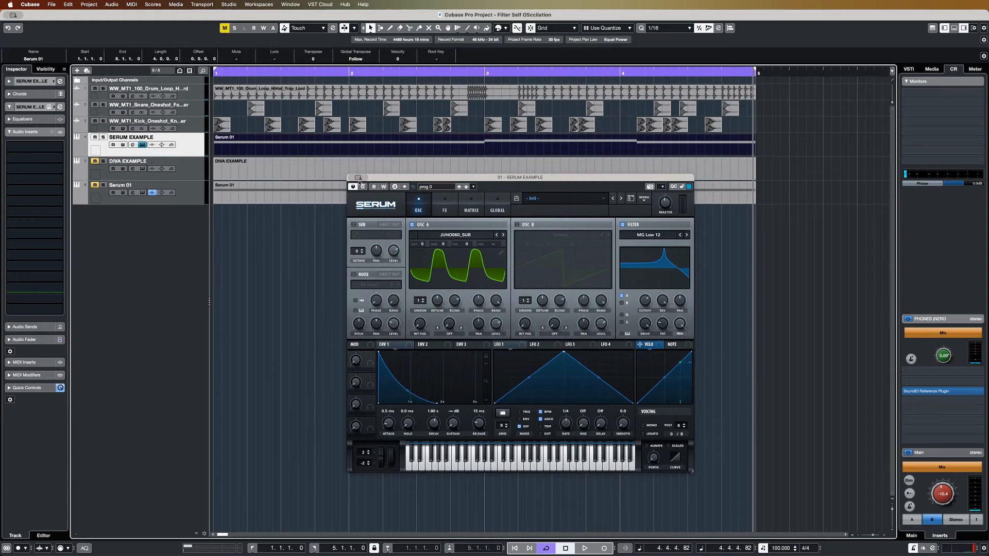
Open the SERUM EXAMPLE part in the key editor, close the synth window, and examine the note velocities.
double_click(279, 143)
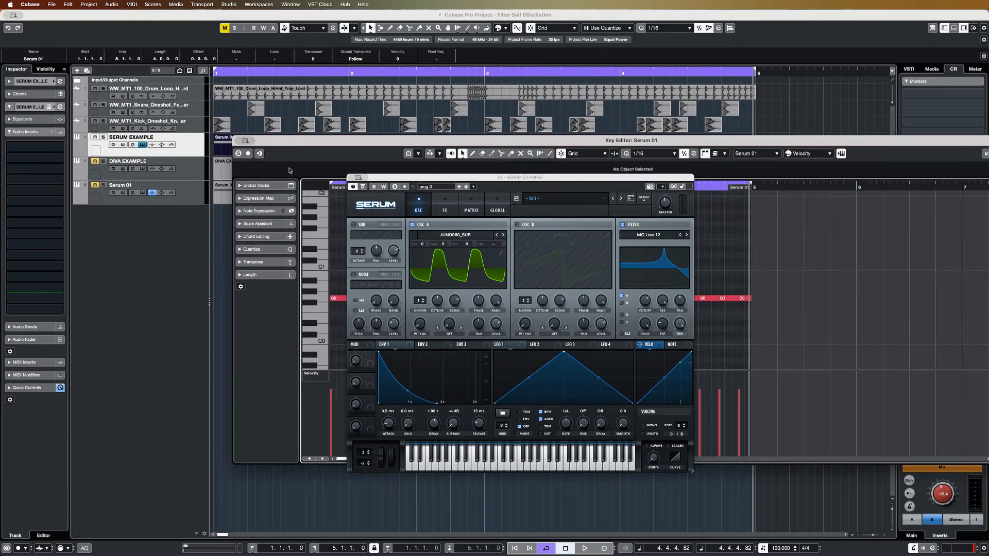
click(354, 179)
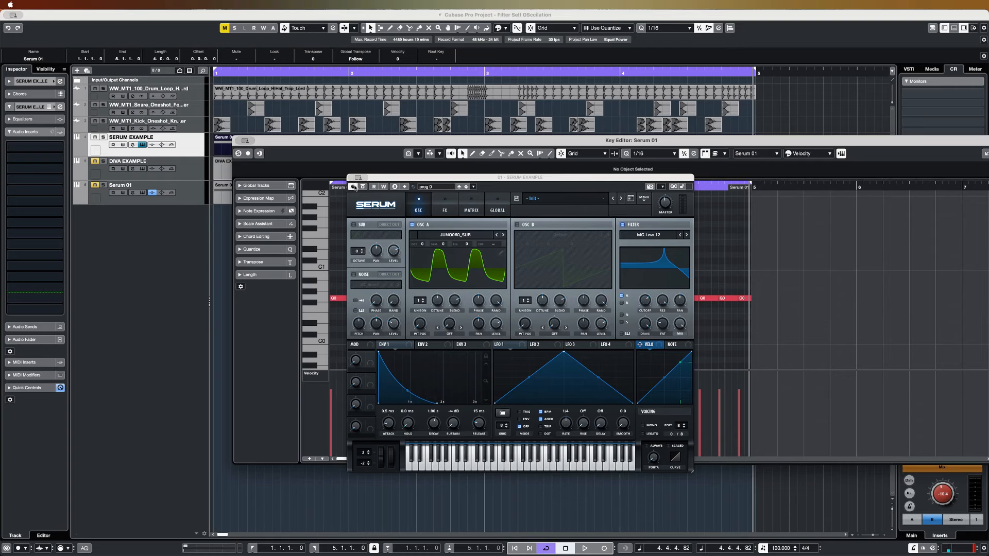
click(370, 198)
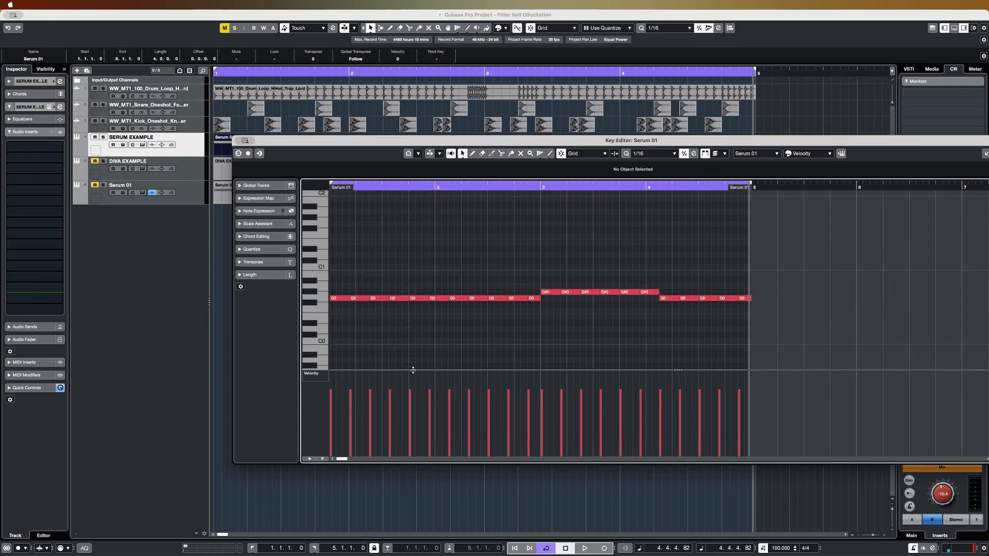
drag(338, 425, 642, 435)
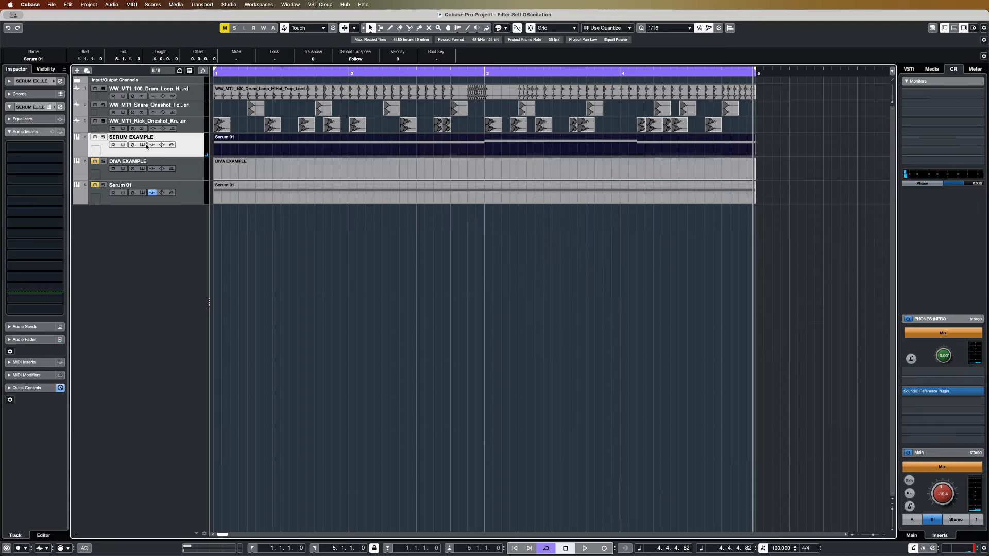
In the SERUM EXAMPLE modulation matrix, assign Velo as the first source with Fil Cutoff as its destination.
click(146, 146)
click(373, 236)
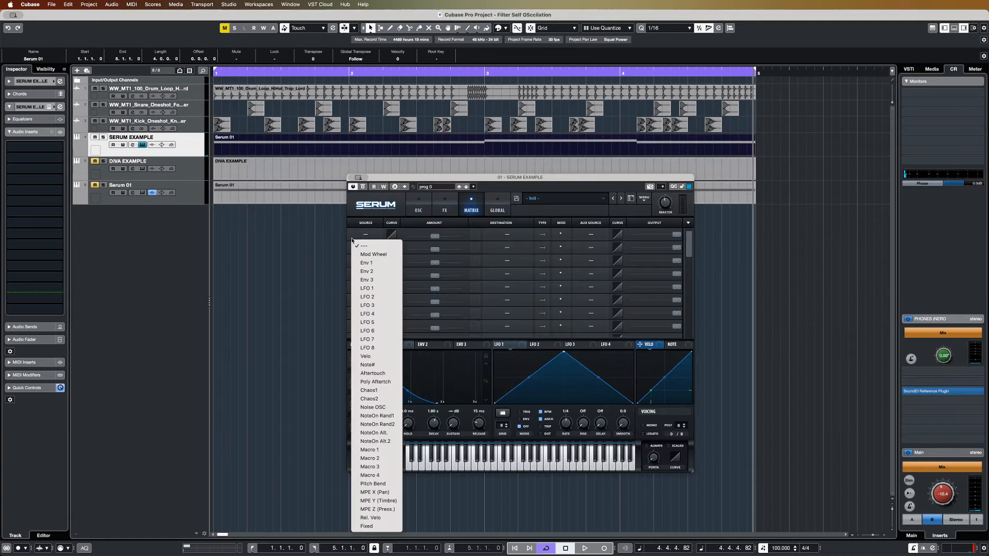
click(376, 357)
click(507, 236)
mouse_move(515, 313)
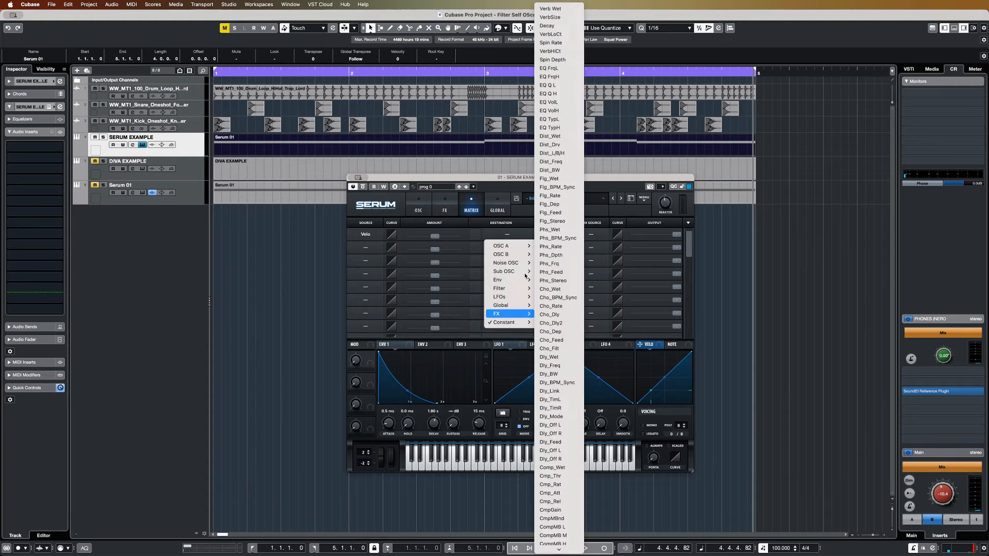
mouse_move(525, 288)
click(561, 289)
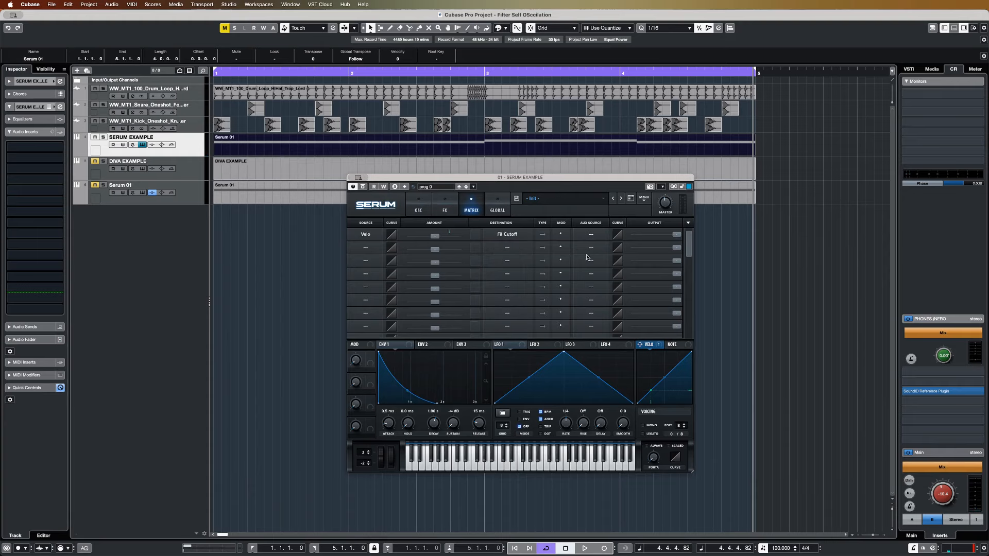
Set Macro 1 as the auxiliary source of the Velo-to-Fil Cutoff routing, increase its amount, and lower the filter cutoff.
click(591, 234)
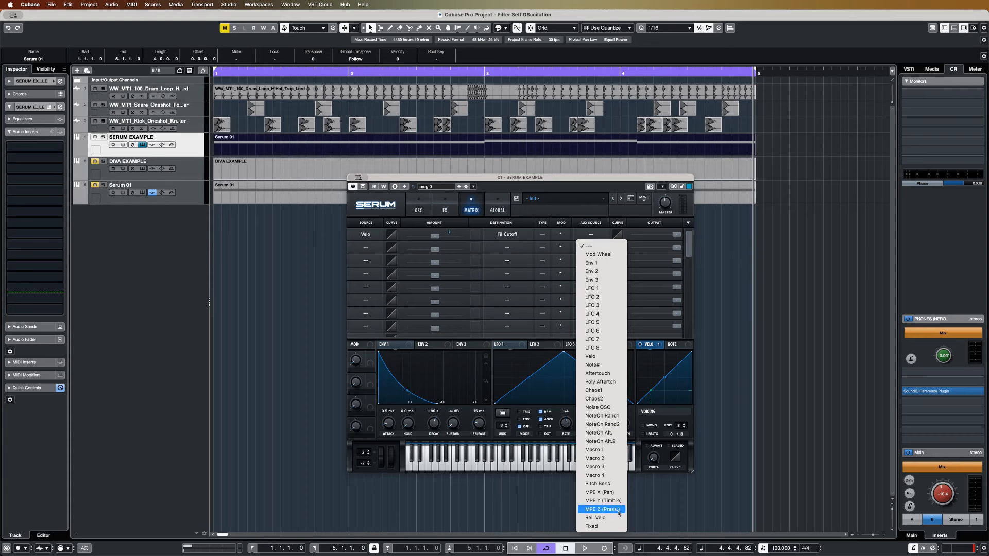
click(597, 449)
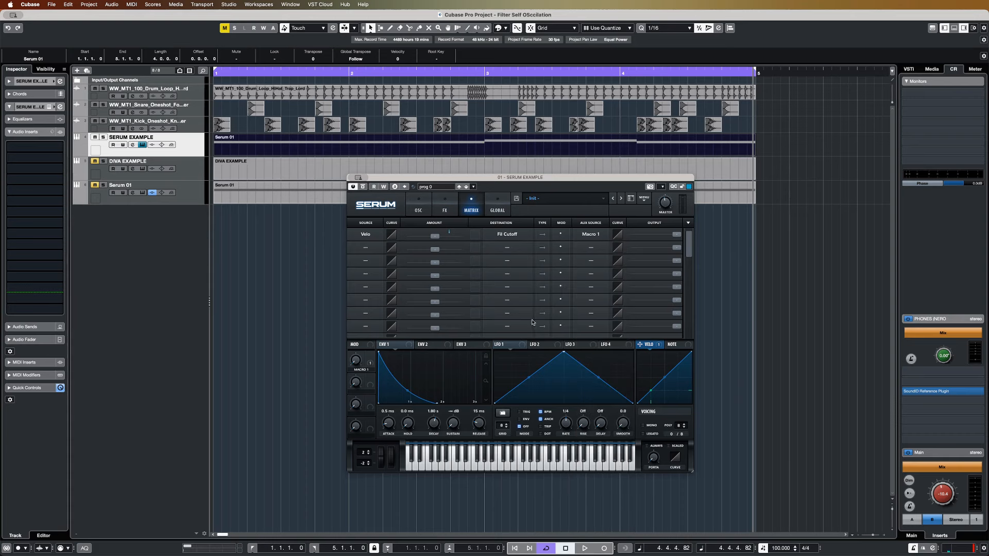
drag(438, 236, 453, 237)
click(419, 208)
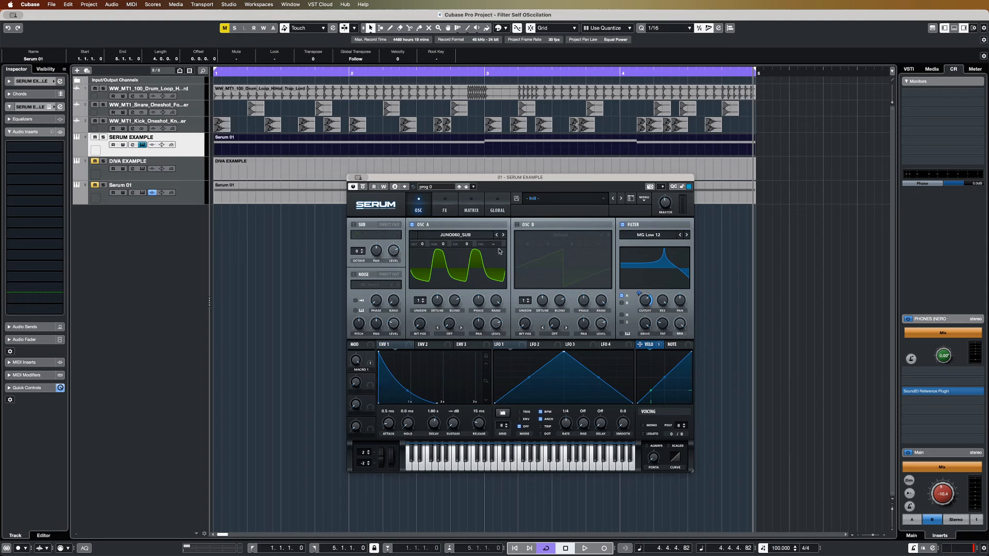
drag(645, 314, 643, 324)
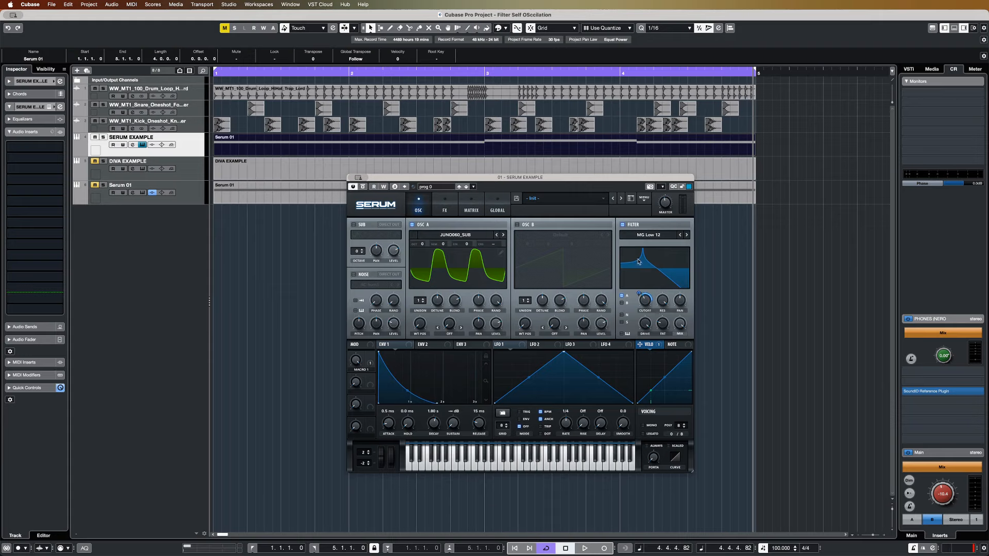
Open the SERUM EXAMPLE part in the key editor, start playback, and adjust the velocities of the fourth and seventh notes.
double_click(268, 149)
key(space)
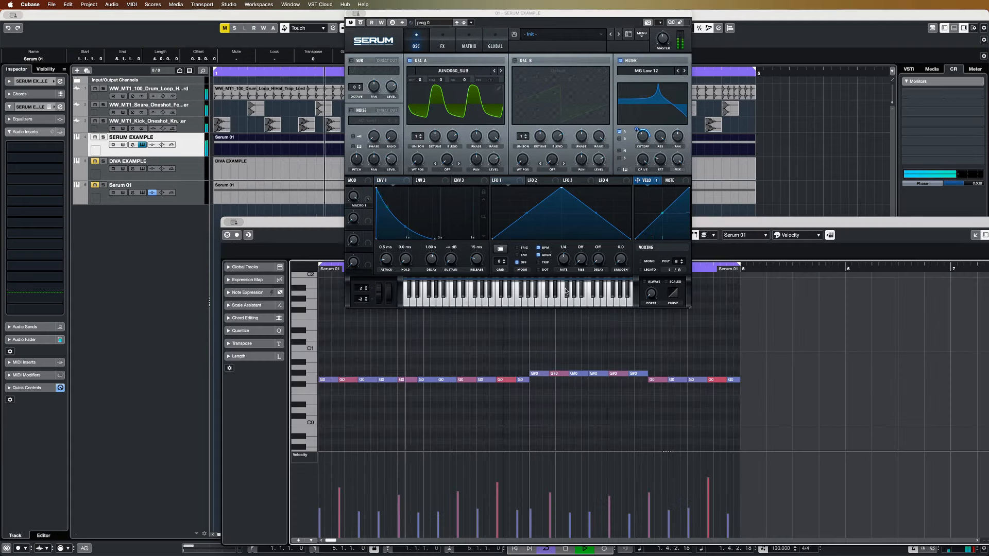
click(379, 504)
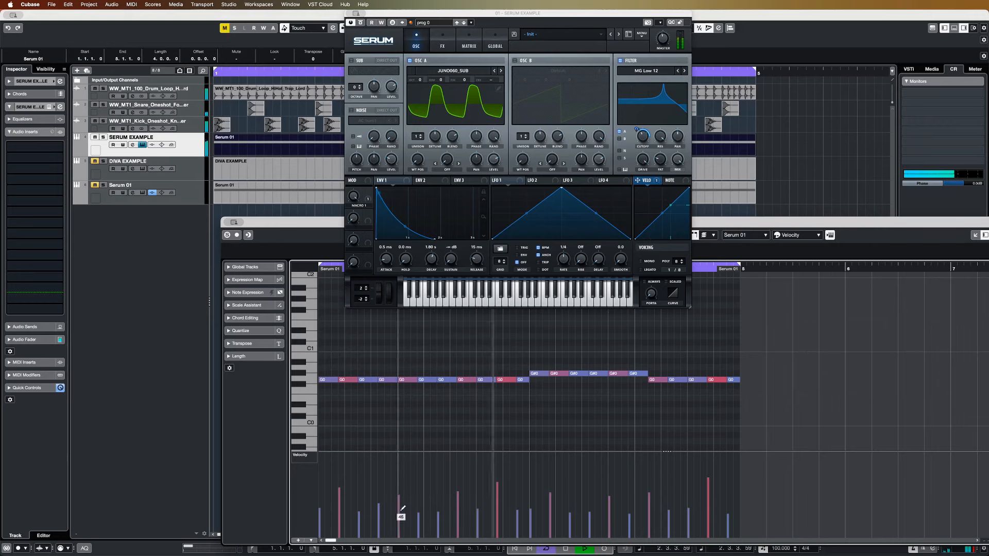
click(439, 509)
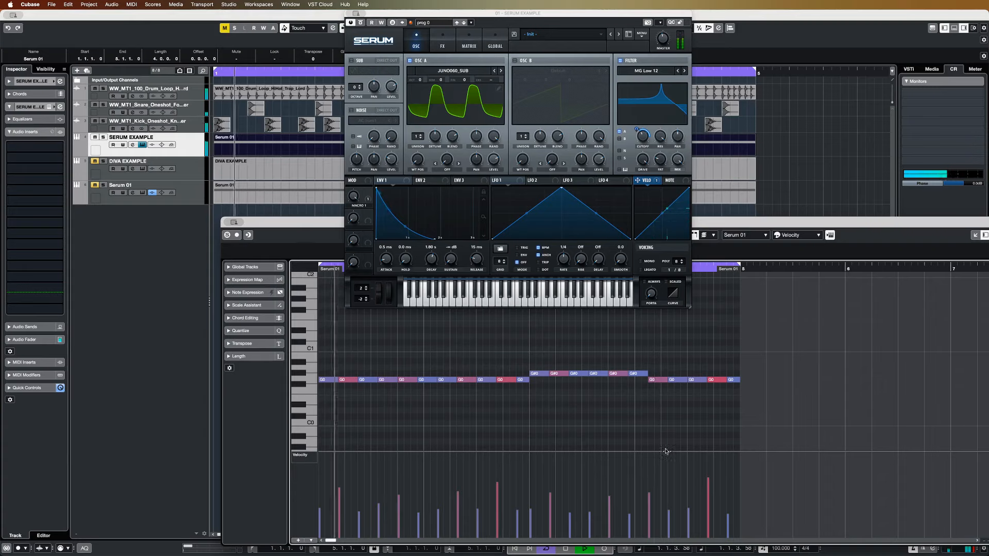
Set Macro 1 to 53% during playback to scale the velocity modulation of the cutoff.
drag(468, 13, 533, 88)
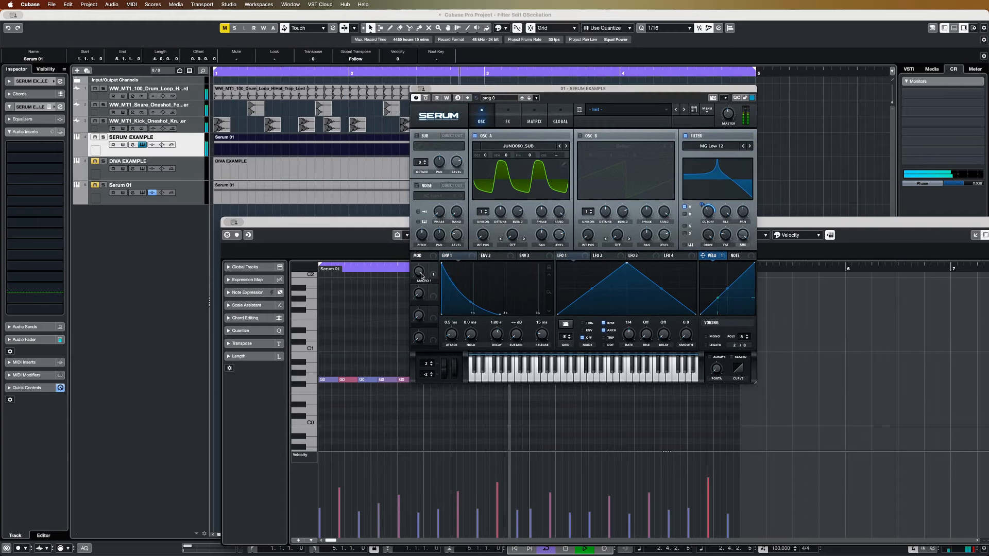
mouse_move(421, 276)
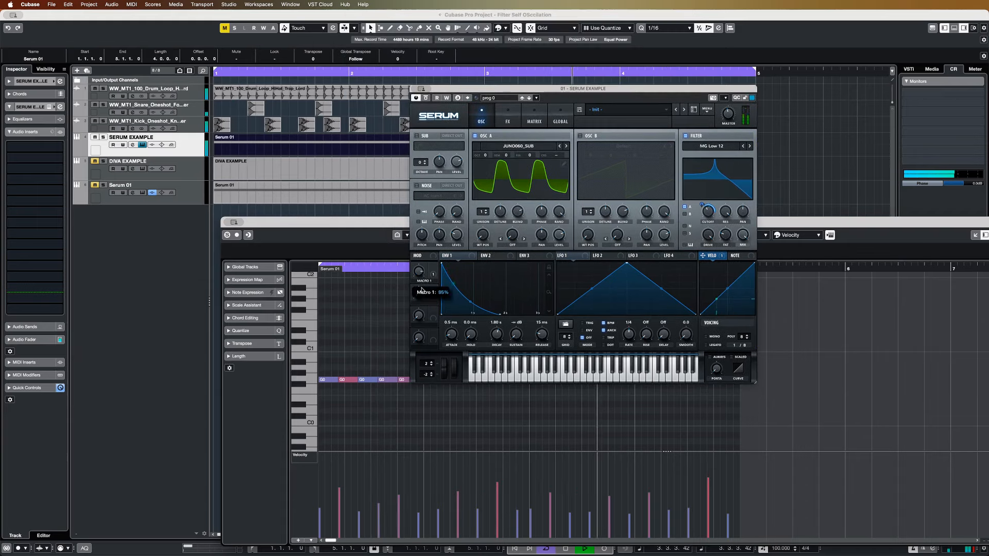
drag(421, 295, 421, 315)
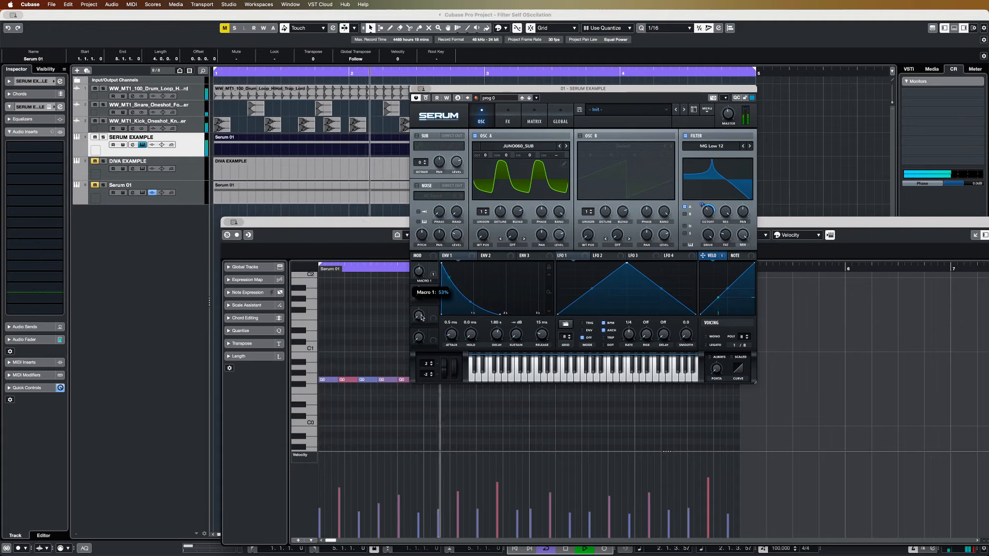
Transpose the raised G#0 notes in the bass part down one semitone to G0.
drag(569, 90, 668, 29)
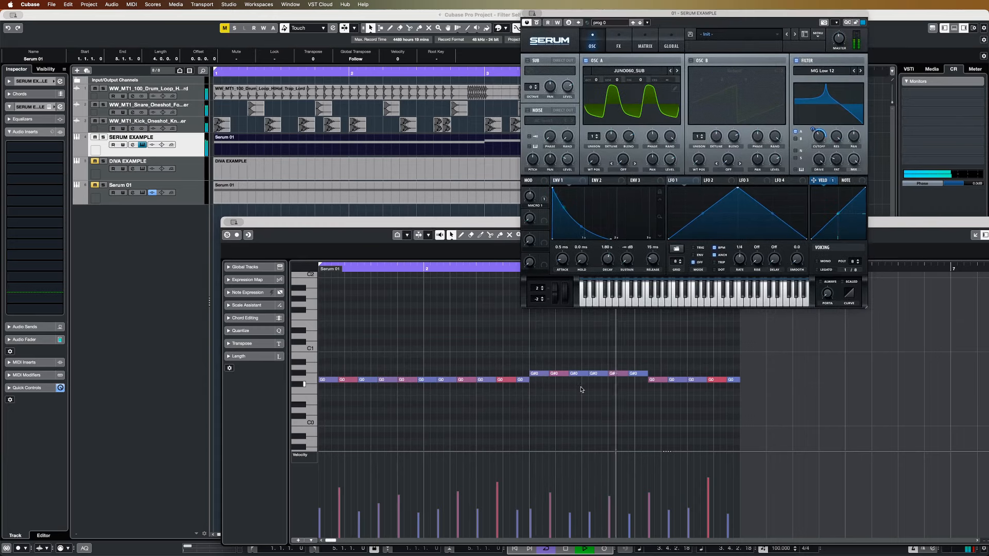
drag(527, 360, 637, 376)
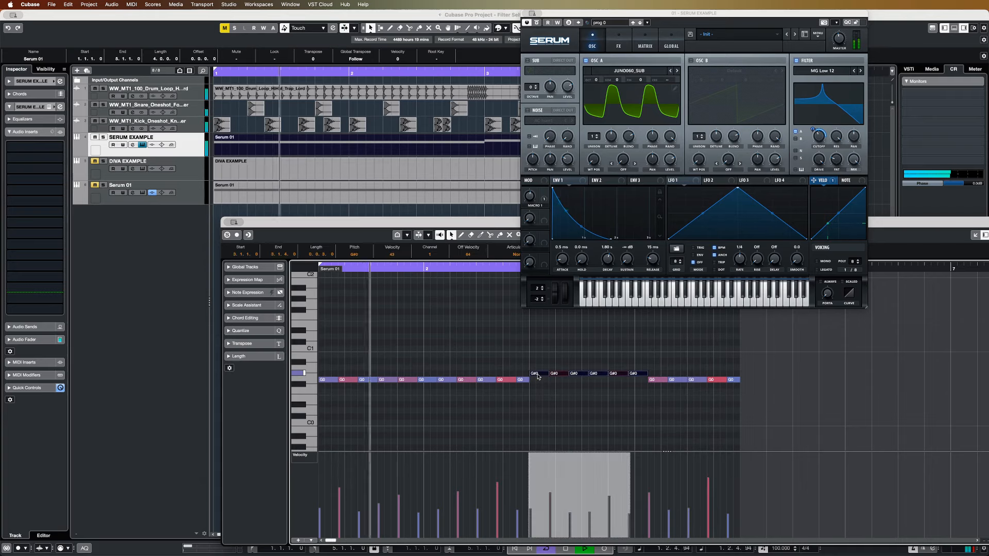
drag(538, 377, 538, 383)
click(657, 359)
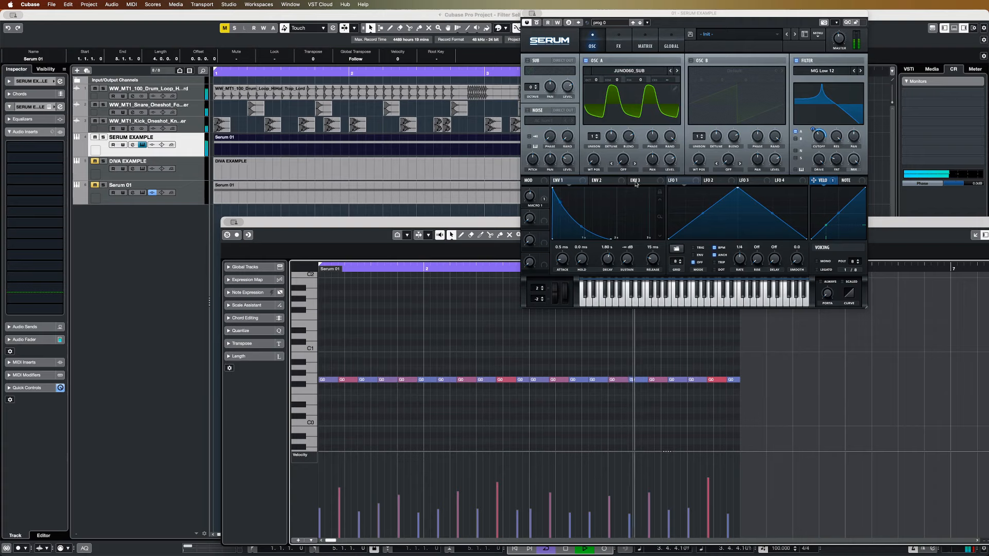
Switch the filter type to MG Low 24 and sweep its cutoff during playback.
drag(677, 15, 490, 63)
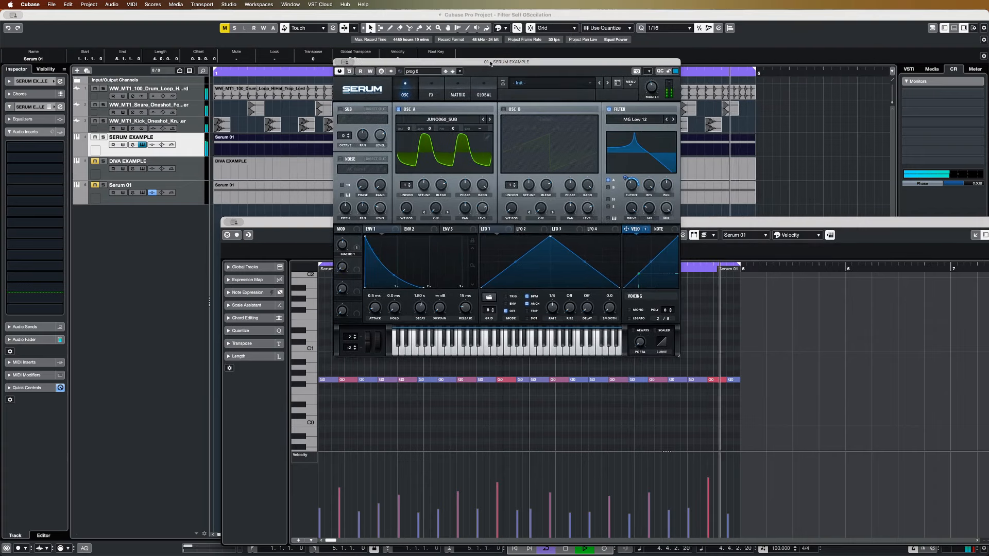
click(650, 121)
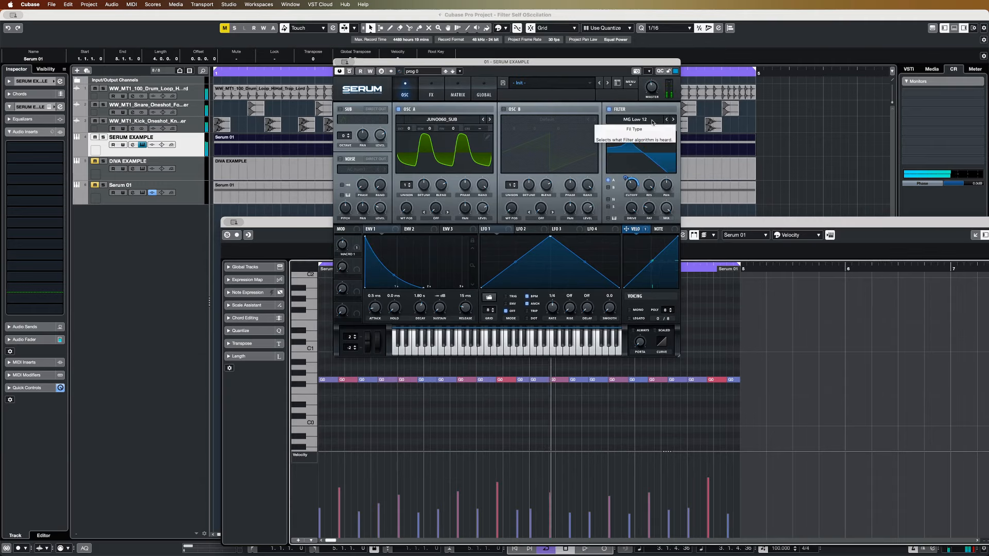
mouse_move(653, 140)
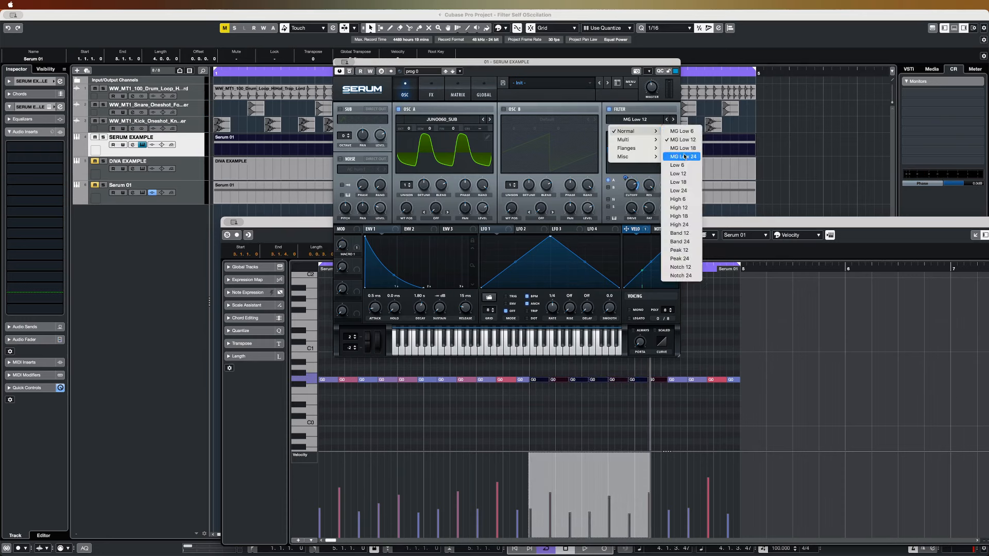
click(685, 157)
drag(630, 191, 634, 204)
key(space)
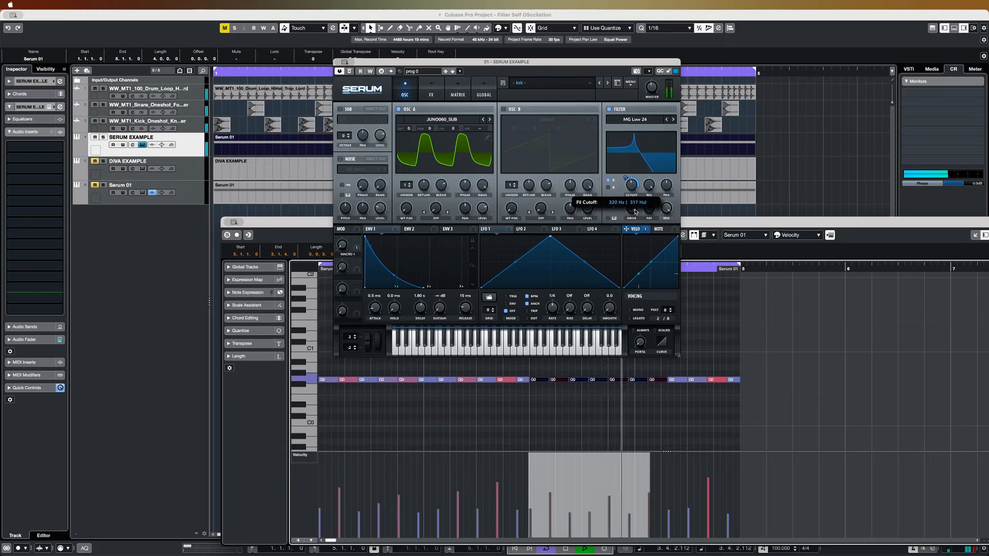
drag(636, 210, 641, 197)
Change the filter type to MG Low 6, bring its cutoff to about 733 Hz during playback, and stop.
click(644, 121)
mouse_move(646, 131)
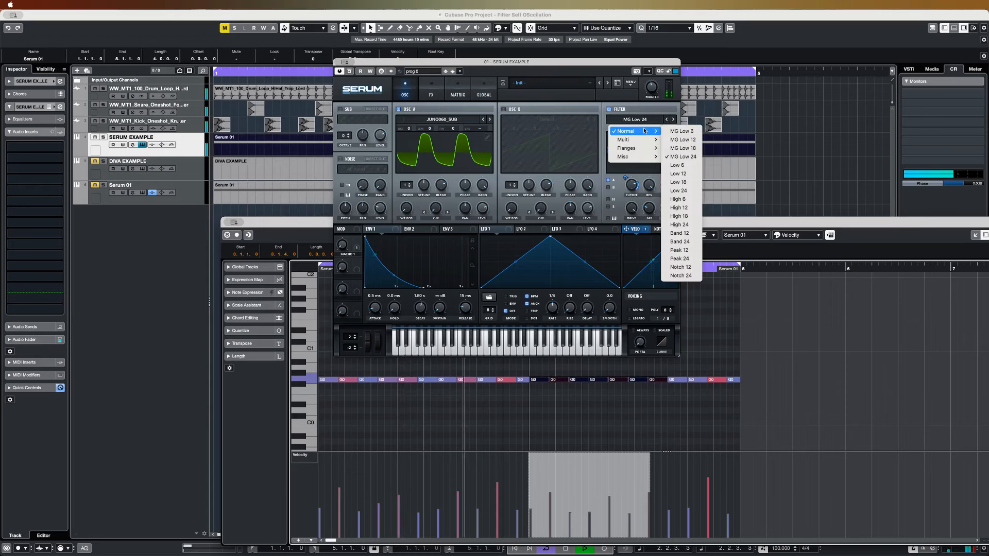
click(692, 132)
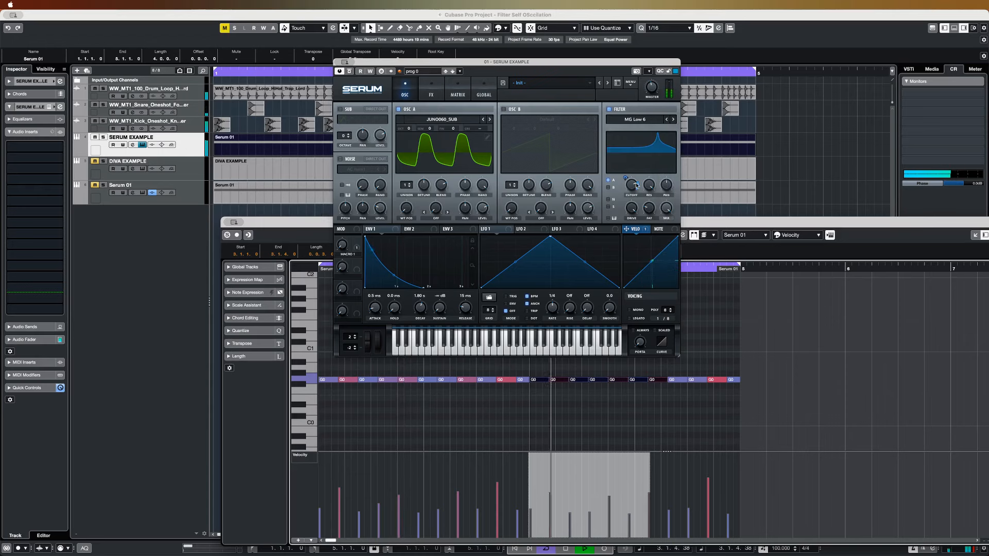
mouse_move(637, 187)
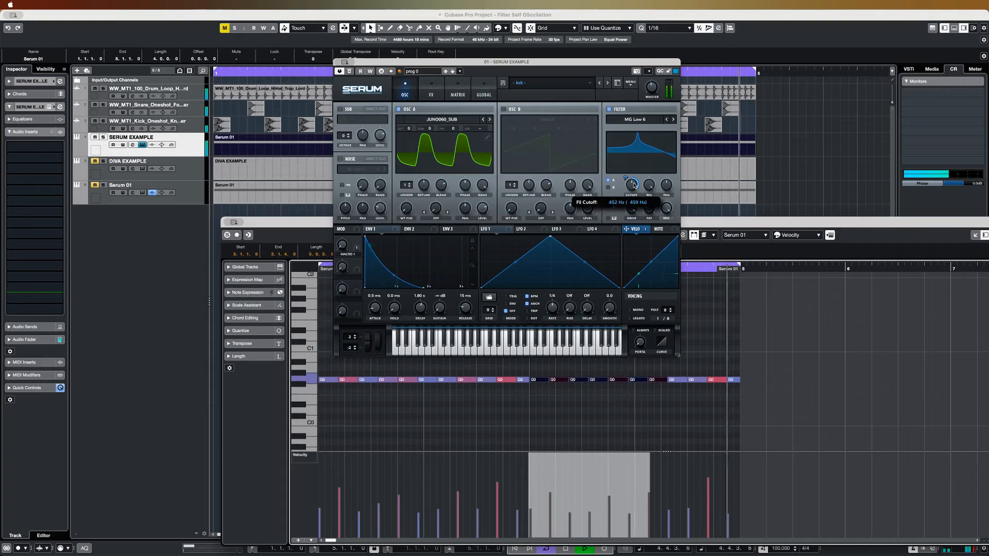
drag(635, 186, 635, 173)
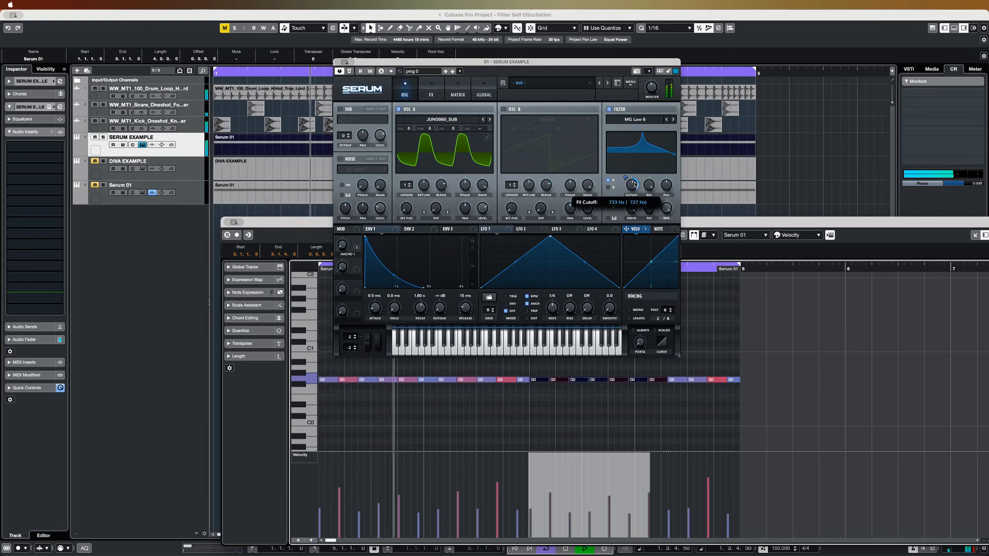
key(space)
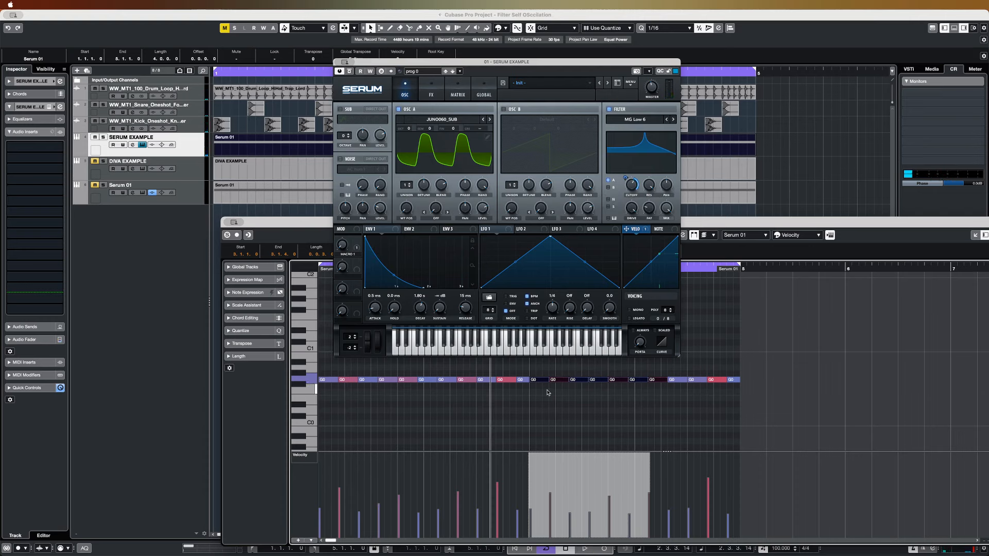
Transpose the selected G0 notes up one semitone to G#0, and play the loop while raising the MG Low 6 cutoff.
key(Up)
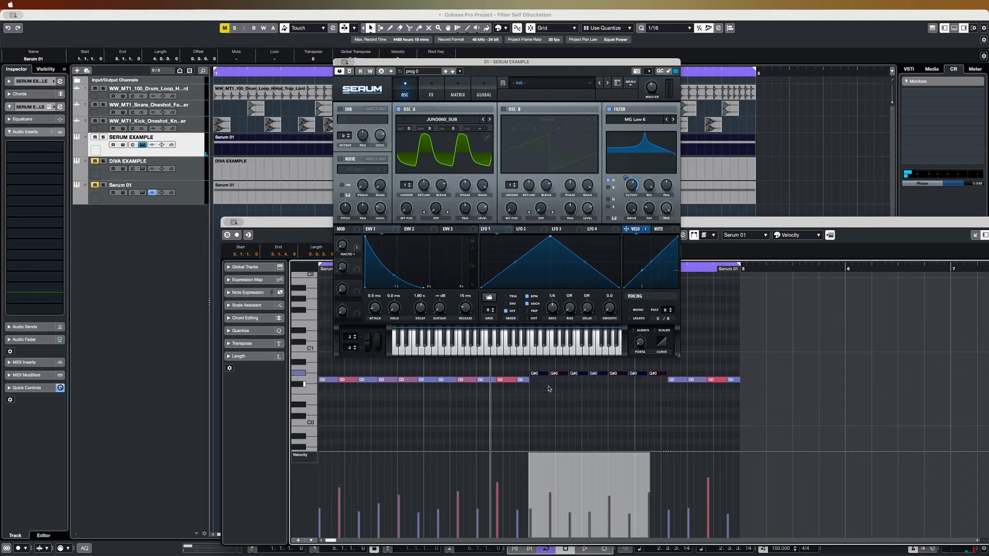
mouse_move(633, 191)
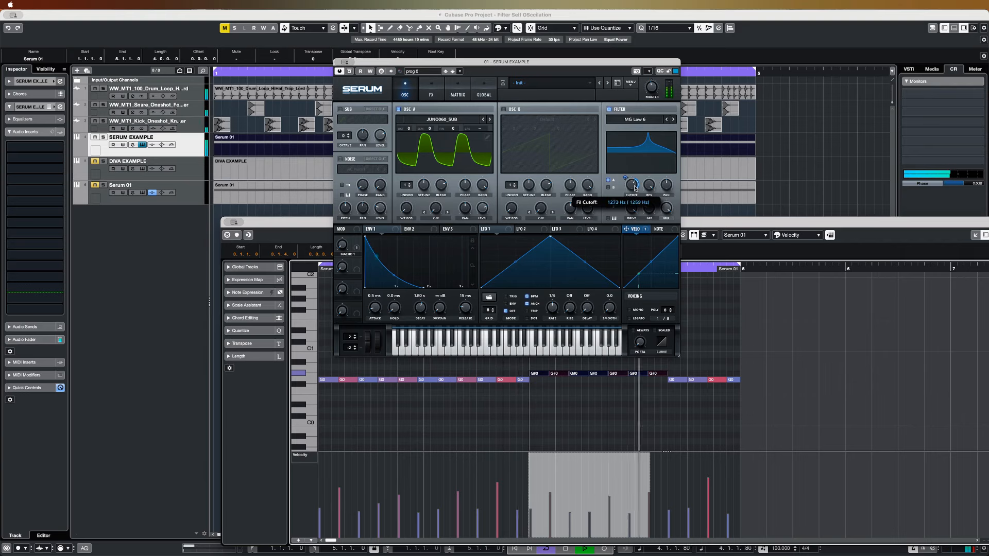
drag(635, 186, 638, 182)
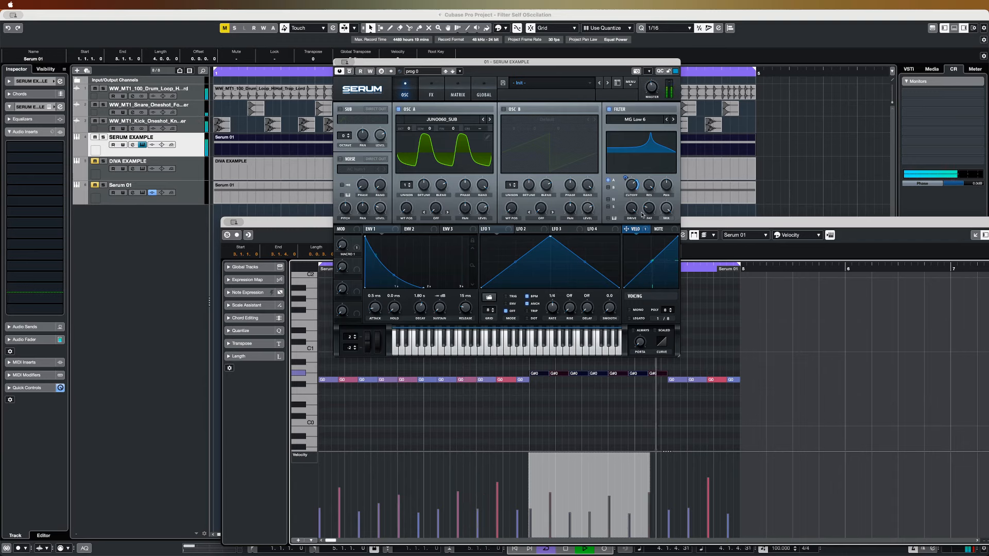
key(space)
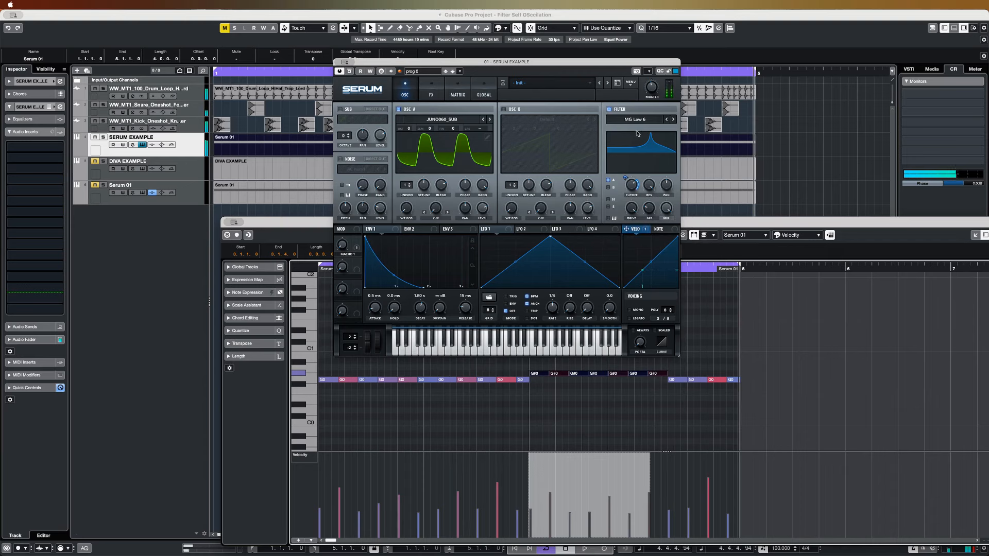
Change the filter type to French LP and sweep its cutoff down and back up during playback.
click(648, 120)
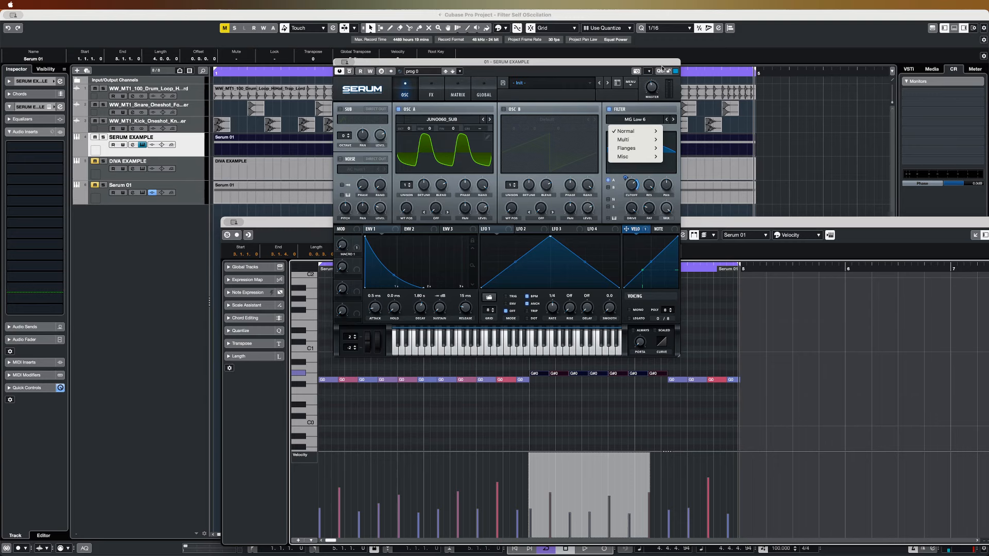
mouse_move(636, 161)
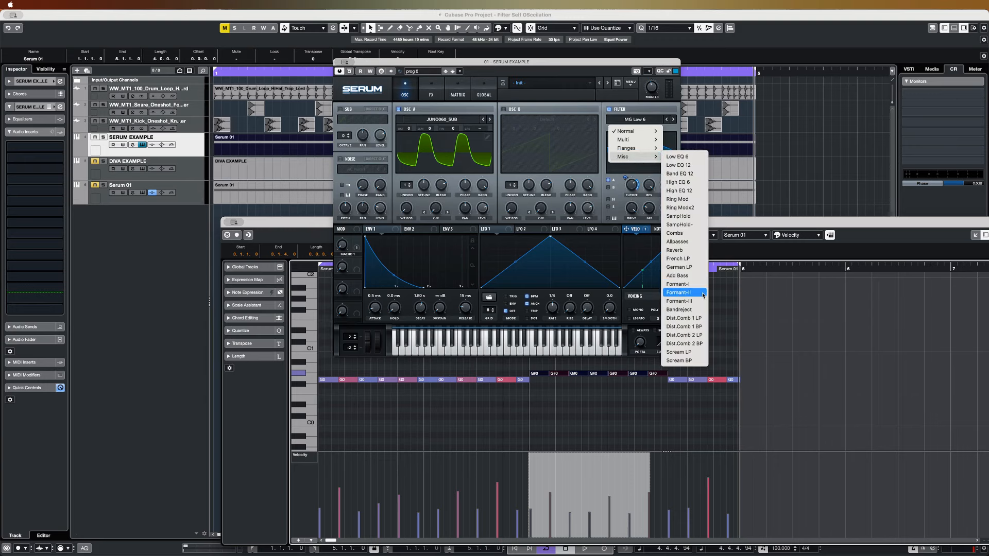
click(701, 263)
key(space)
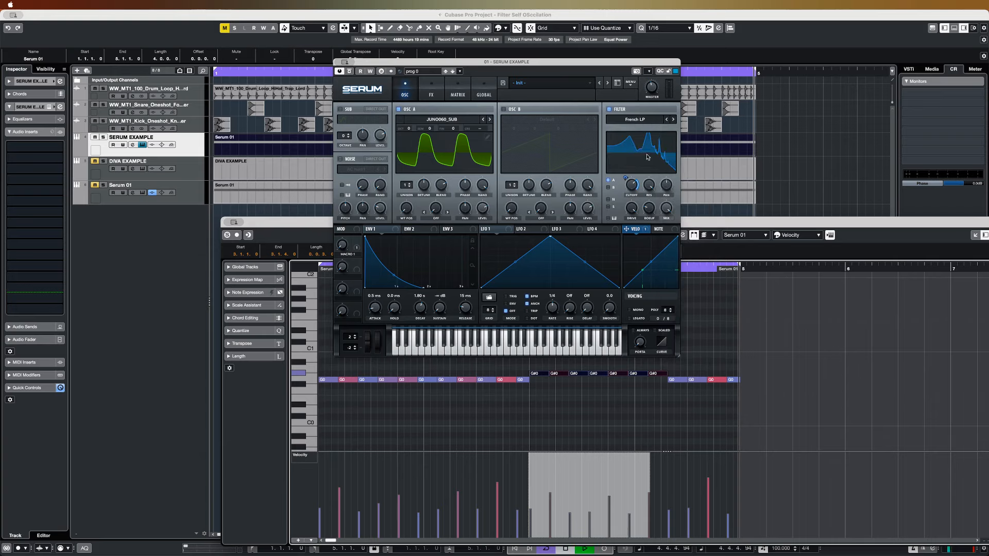
mouse_move(634, 194)
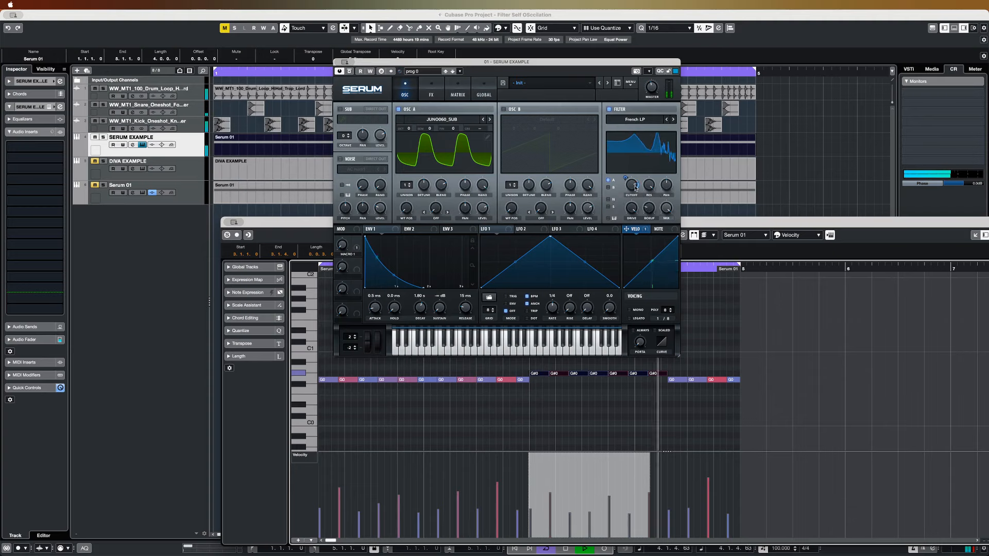
drag(631, 184, 633, 212)
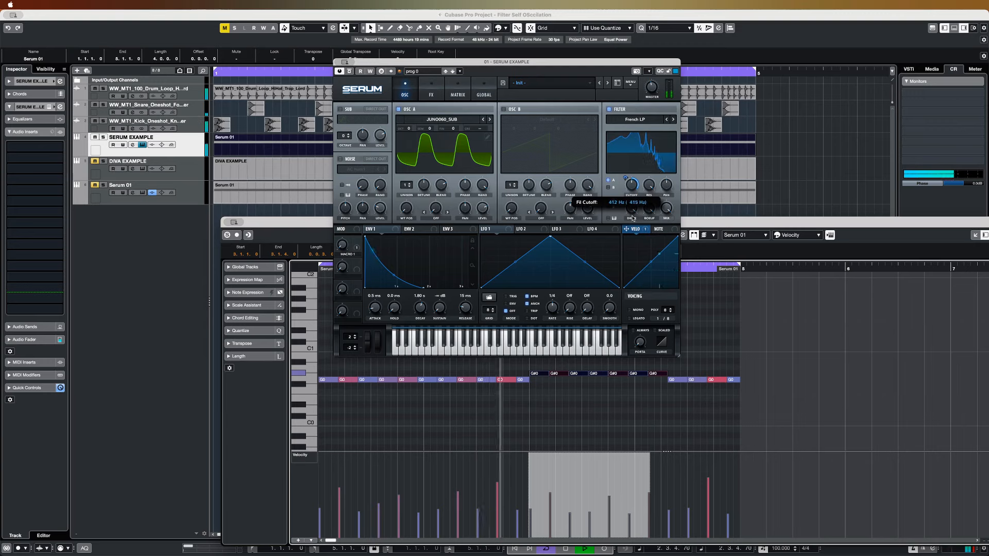
drag(633, 222, 633, 222)
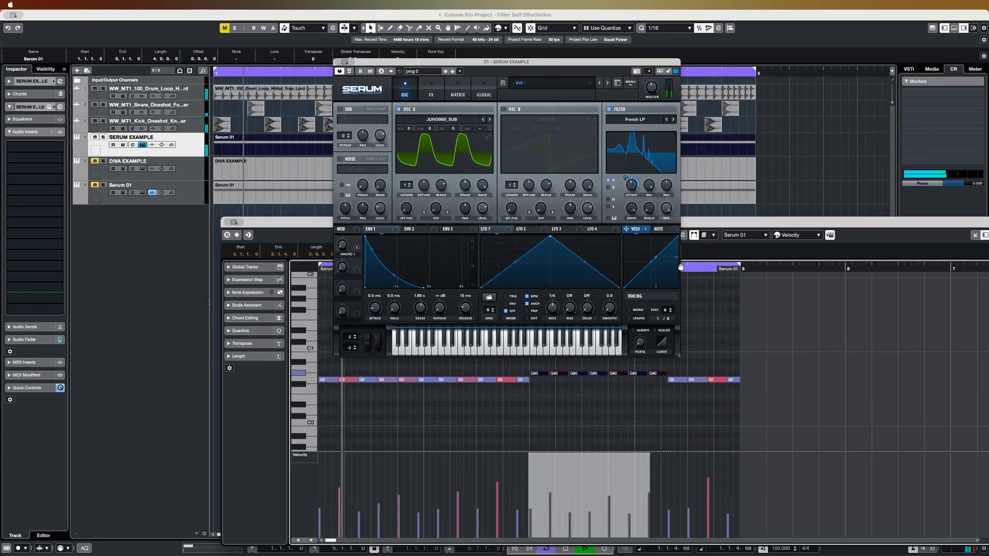
mouse_move(639, 183)
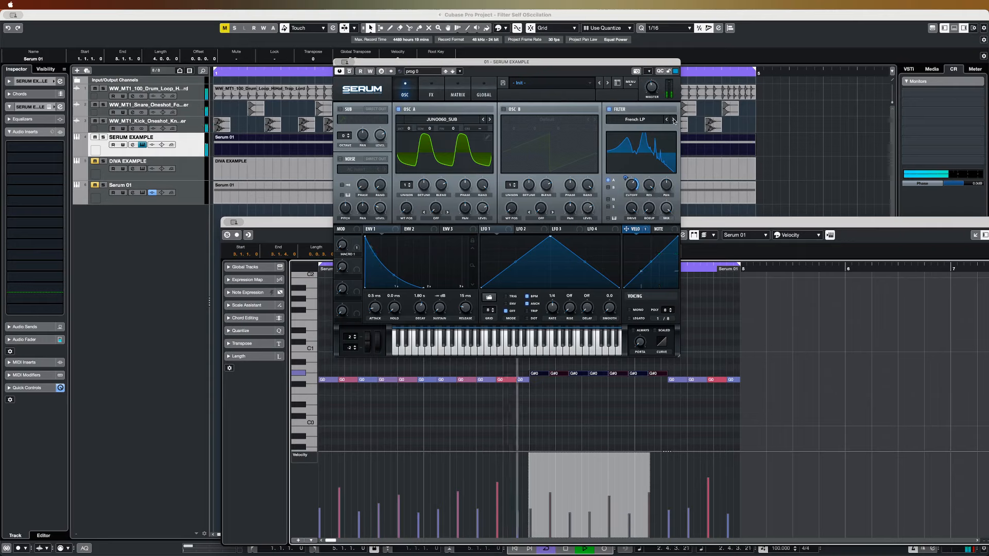
Change the filter type to German LP and sweep its cutoff up and down during playback.
click(673, 120)
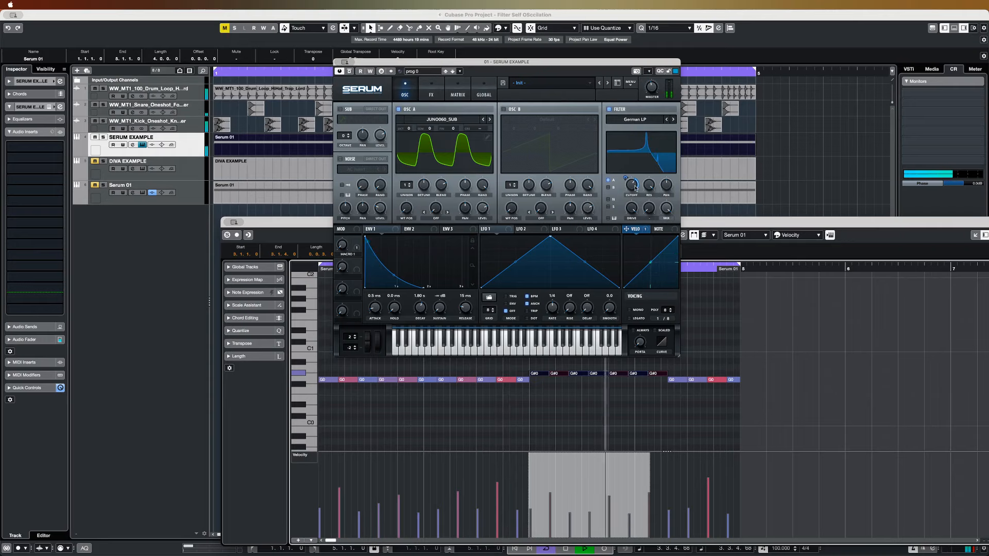
mouse_move(635, 188)
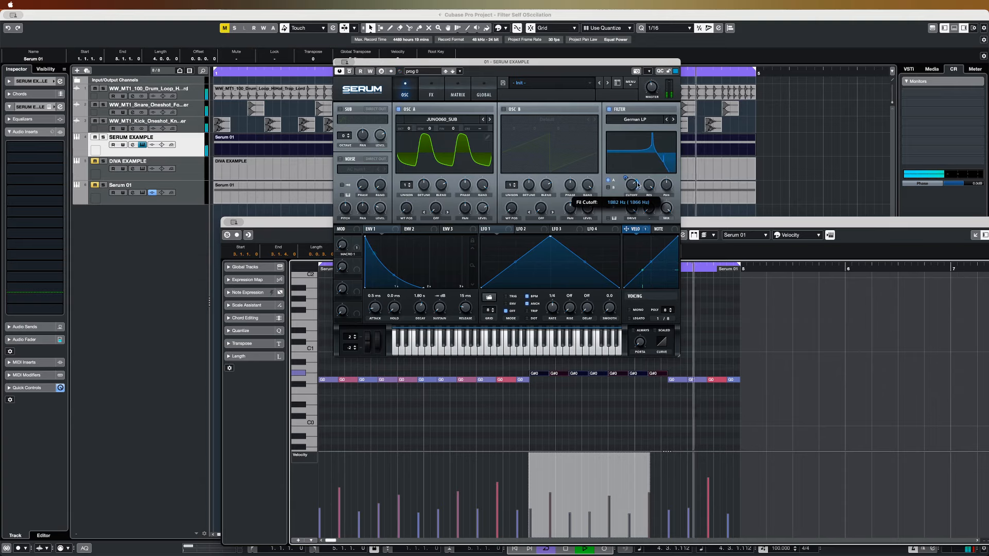
drag(637, 185, 637, 192)
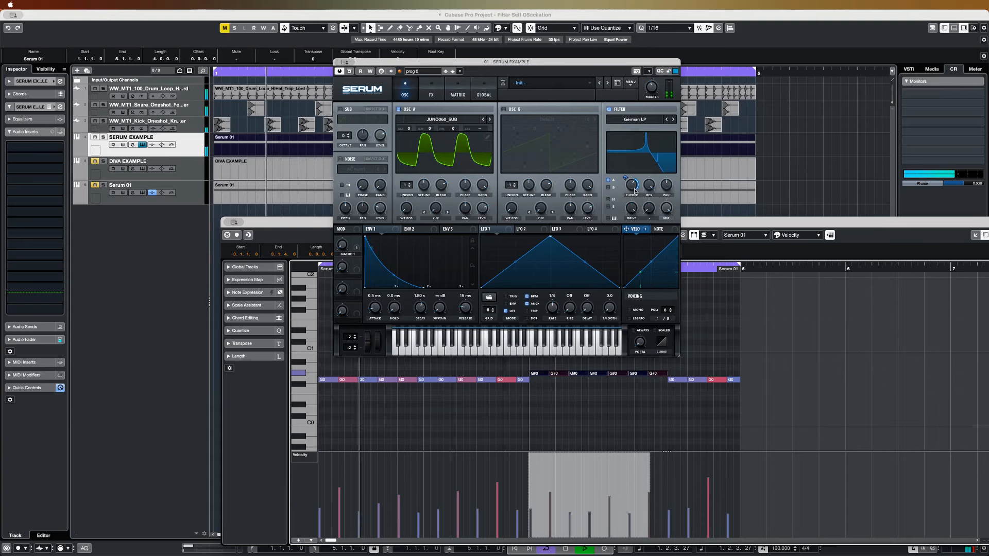
mouse_move(635, 191)
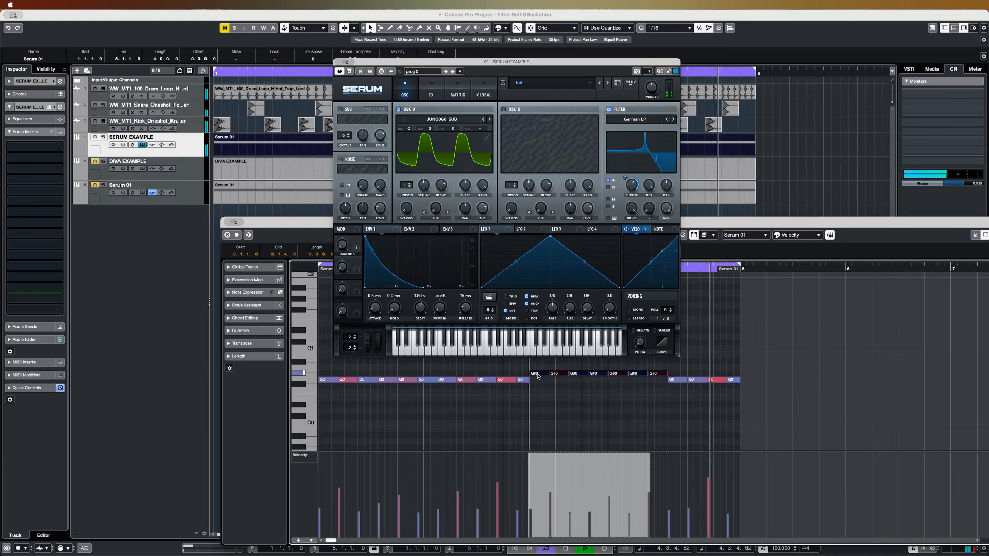
Transpose the selected G#0 notes down one semitone to G0, raise Macro 1 during playback, and stop.
drag(537, 374, 537, 380)
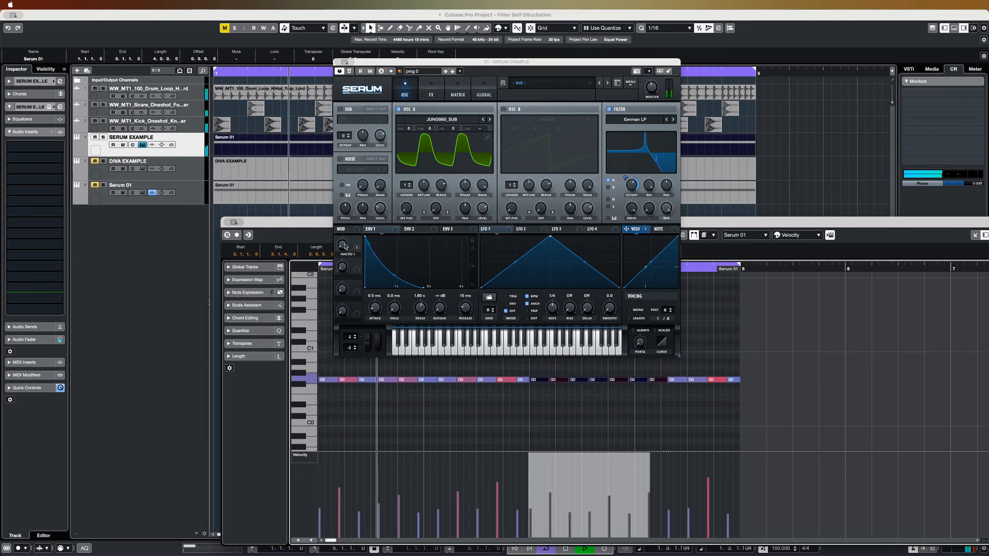
drag(345, 246, 351, 235)
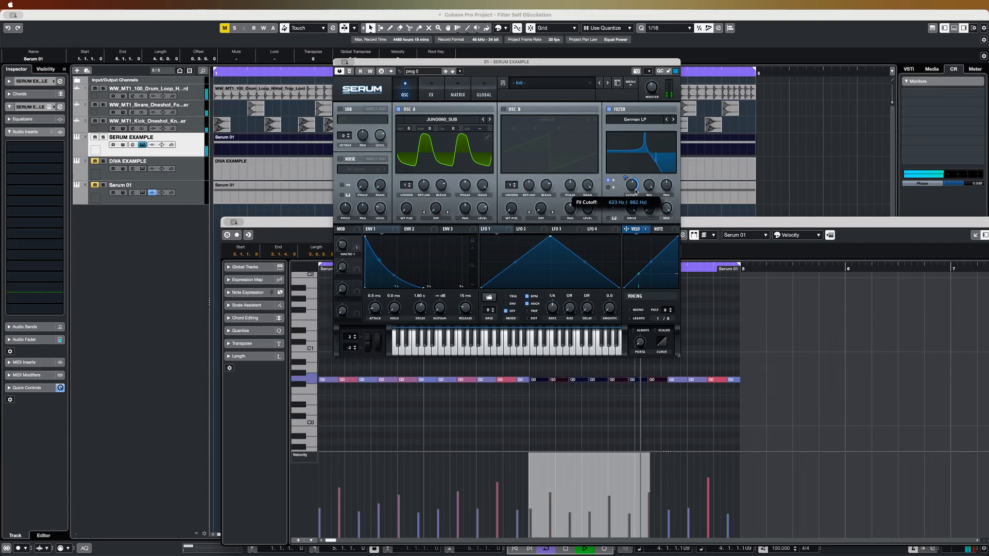
drag(344, 248, 352, 234)
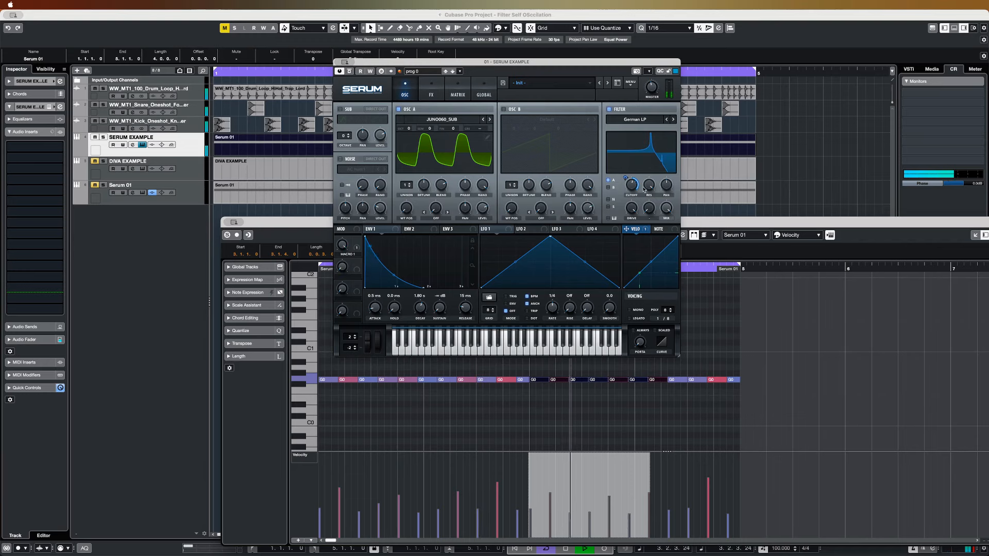
mouse_move(629, 188)
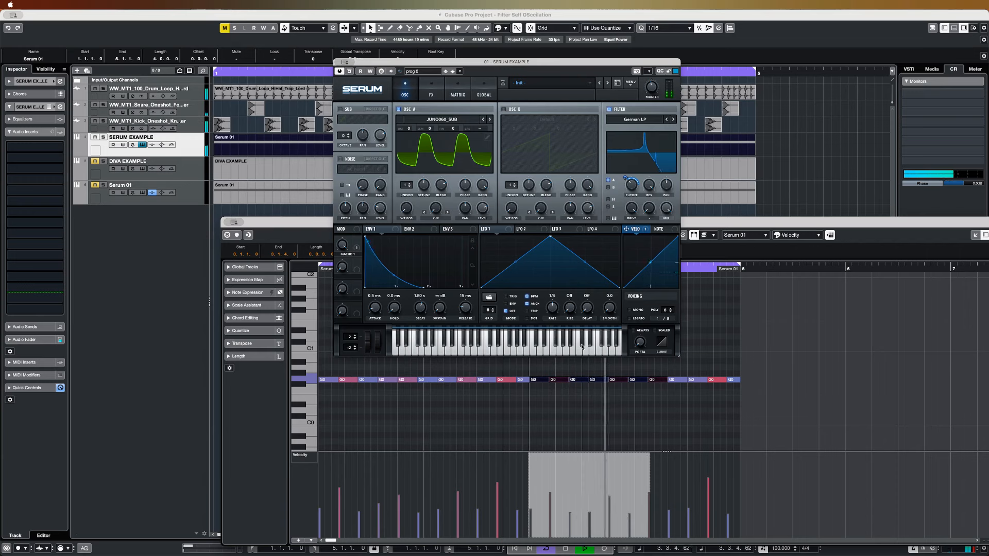
key(space)
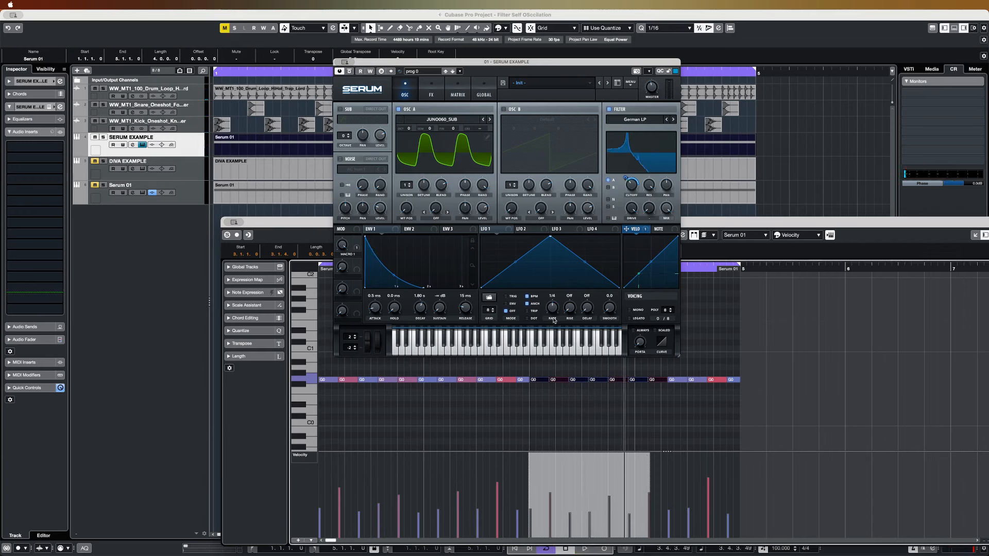
Load a preset shape into LFO 1 with BPM sync off, and assign the LFO to the filter cutoff.
click(489, 299)
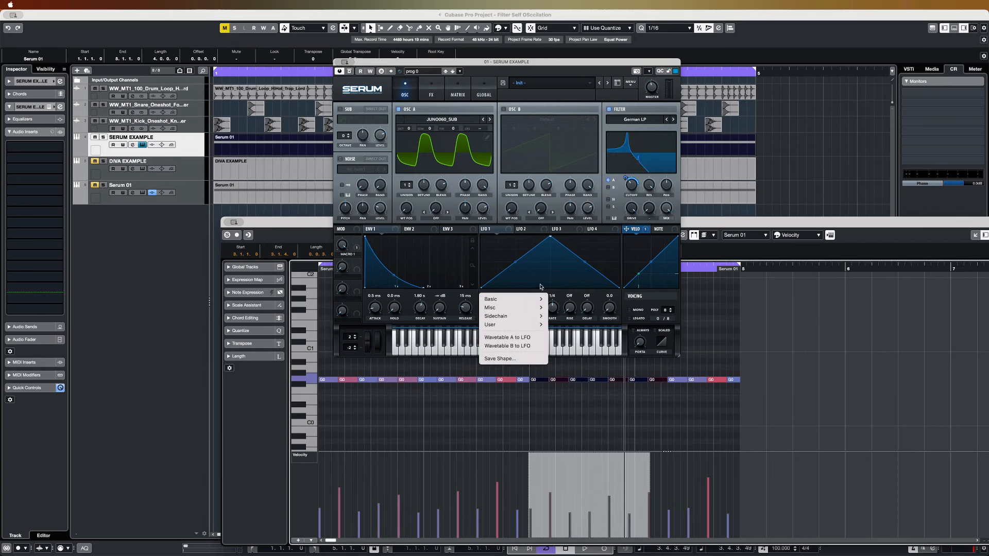
mouse_move(536, 309)
click(583, 359)
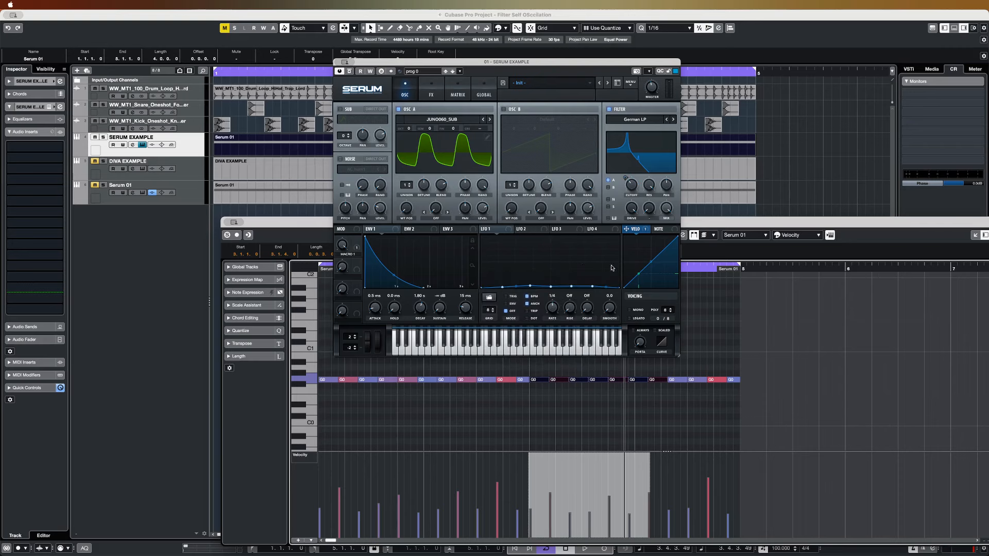
click(528, 296)
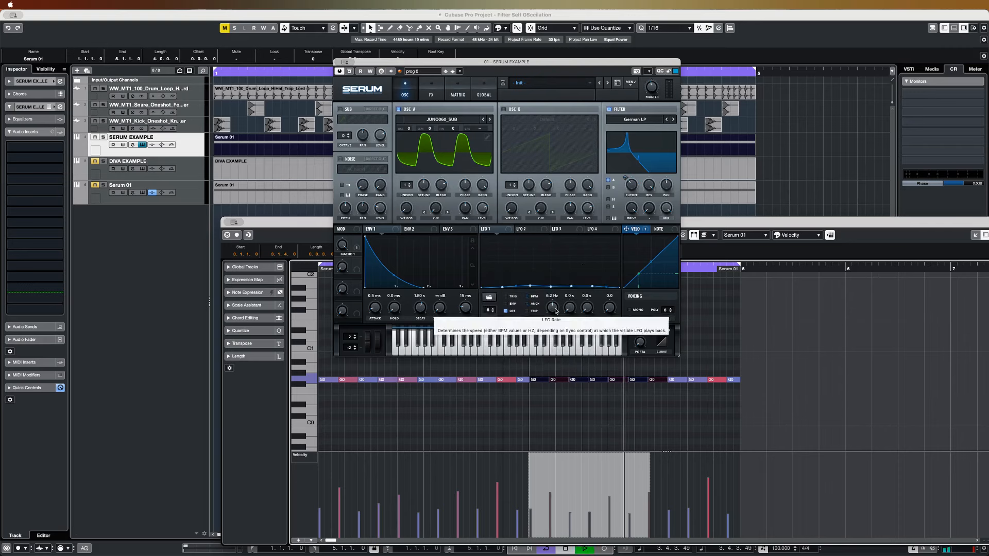
drag(483, 228, 624, 204)
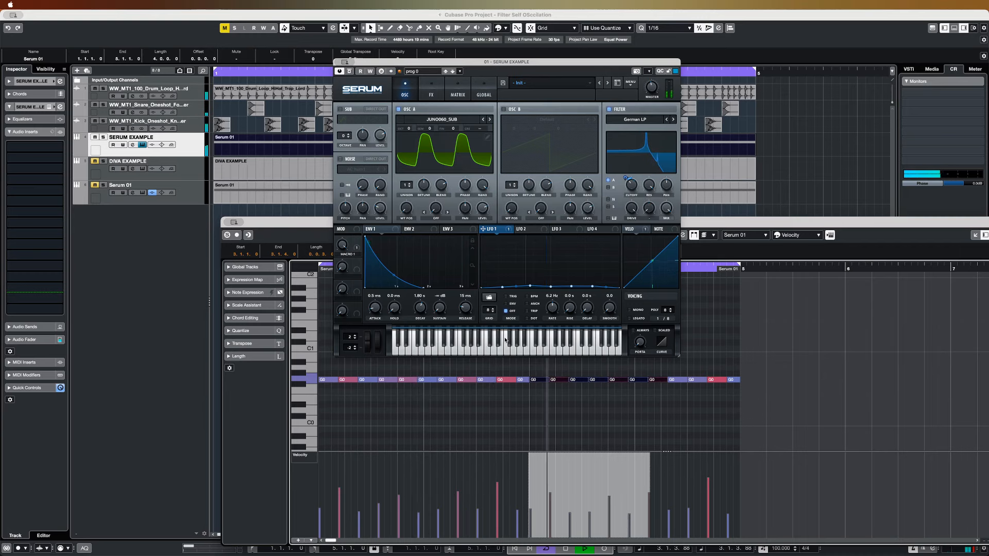
Set Velo as the auxiliary source of the LFO 1 to filter cutoff modulation, and play the loop from the oscillator page.
click(459, 92)
click(571, 144)
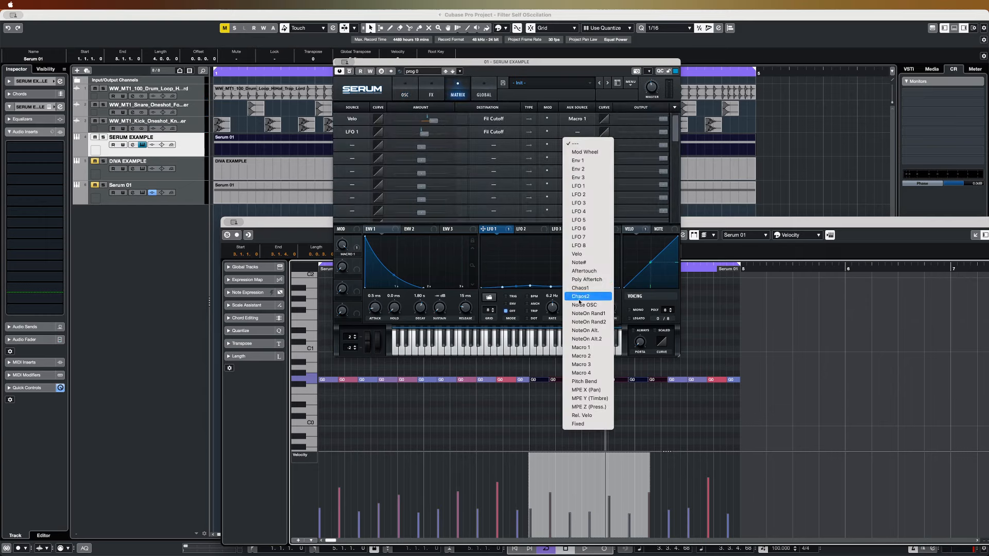
click(526, 151)
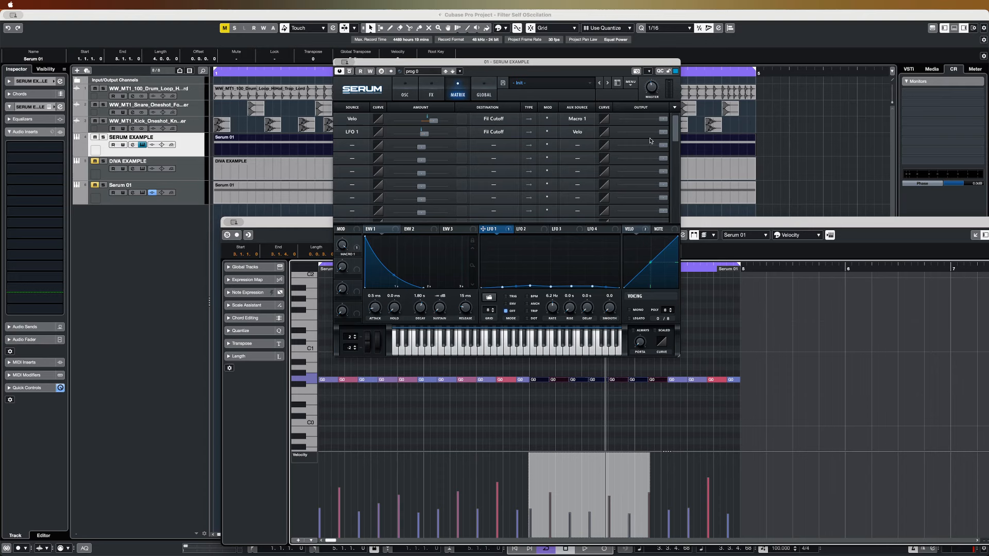
click(405, 93)
key(space)
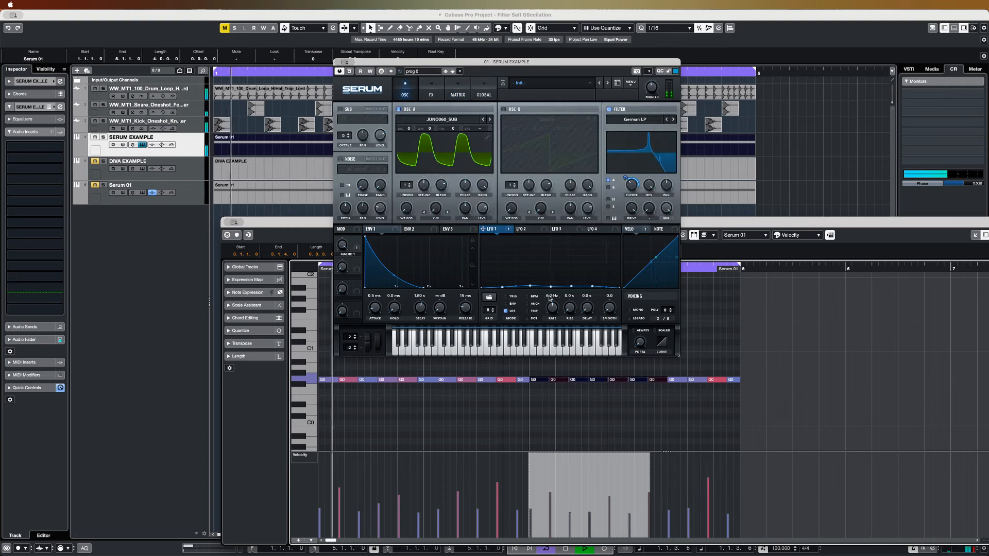
Raise the LFO 1 rate to about 11.4 Hz and sweep the German LP cutoff during playback.
drag(554, 313, 557, 305)
mouse_move(626, 187)
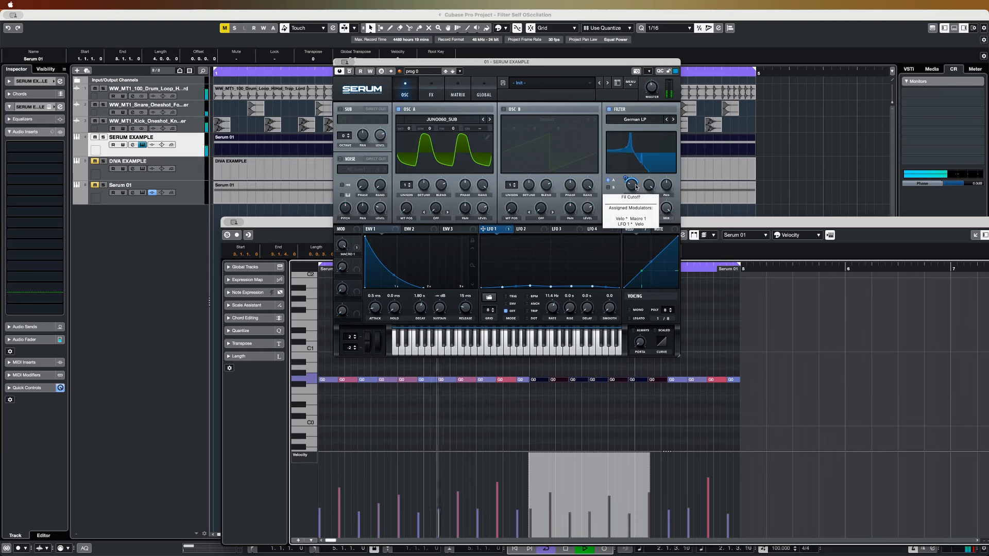
drag(635, 187, 613, 173)
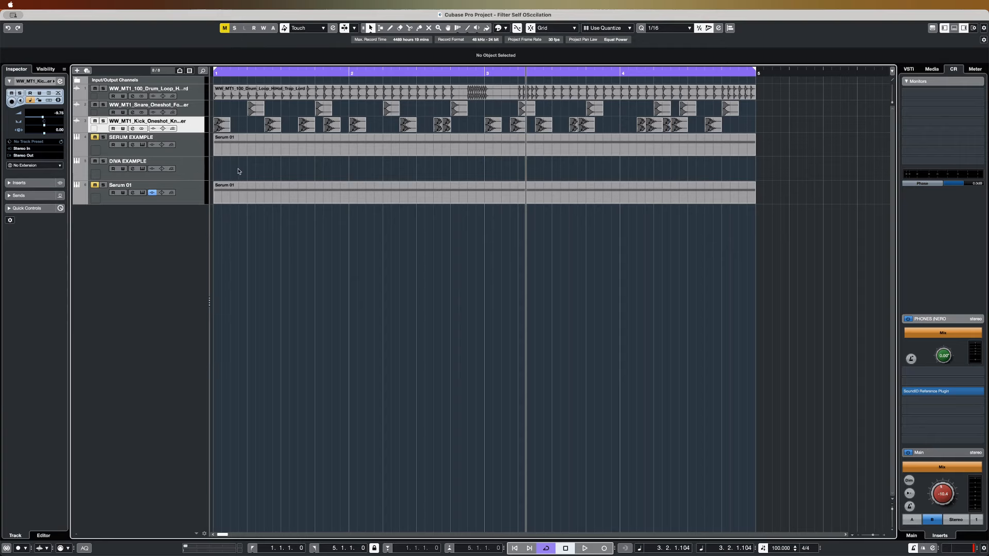
Move the bass part from the SERUM EXAMPLE track to DIVA EXAMPLE, and open the Diva instrument over the arrangement.
drag(316, 144, 316, 168)
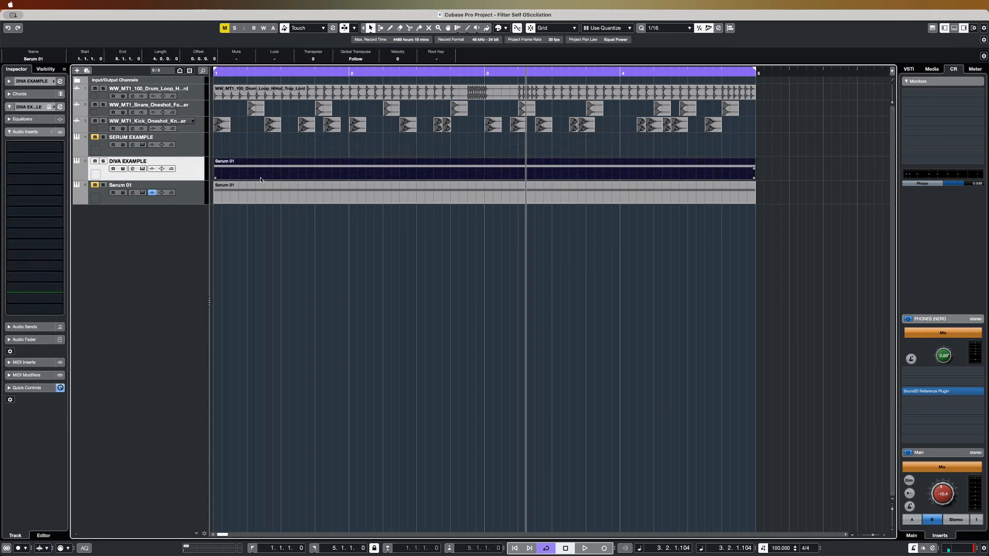
click(143, 169)
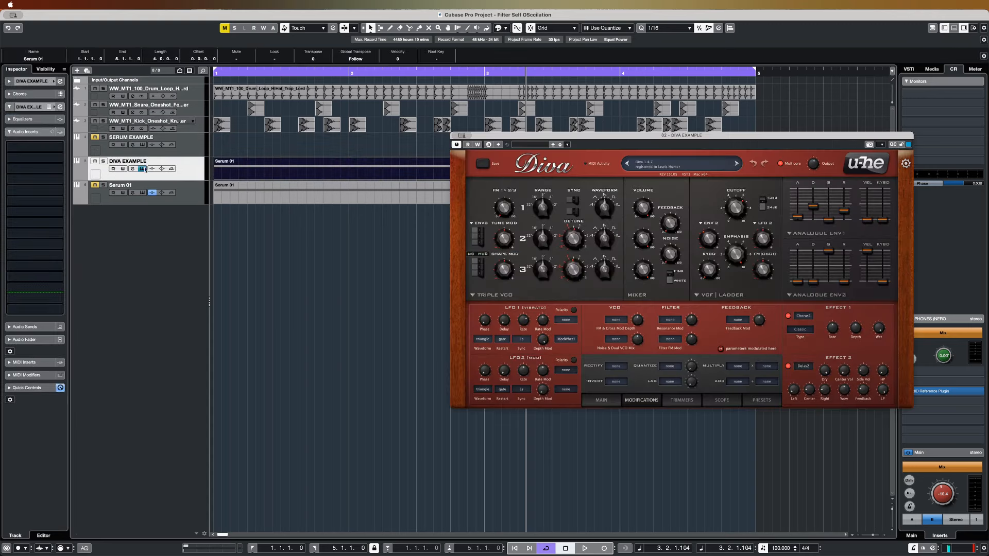
drag(680, 137, 464, 154)
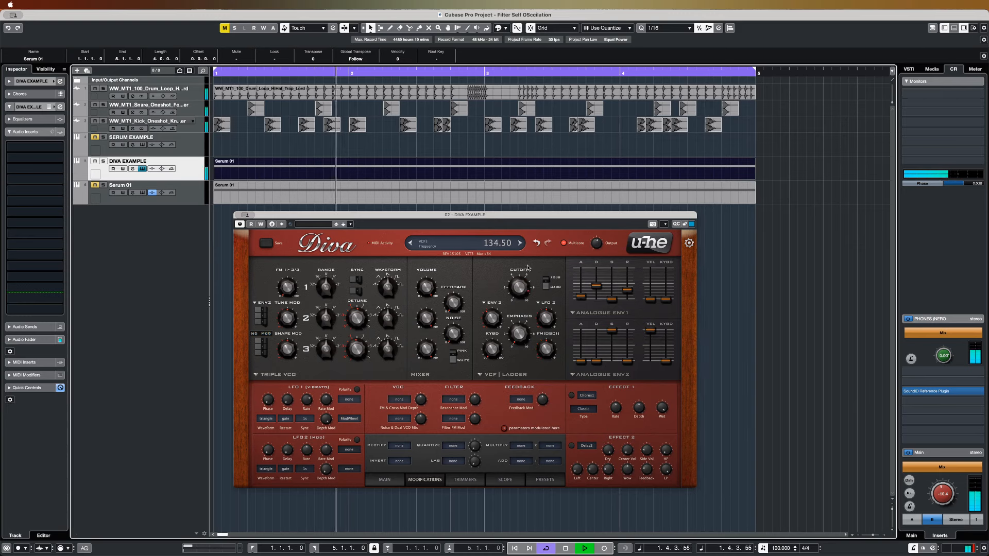
Adjust the cutoff and emphasis of Diva's ladder filter during playback to test its self-oscillation.
drag(528, 268, 531, 284)
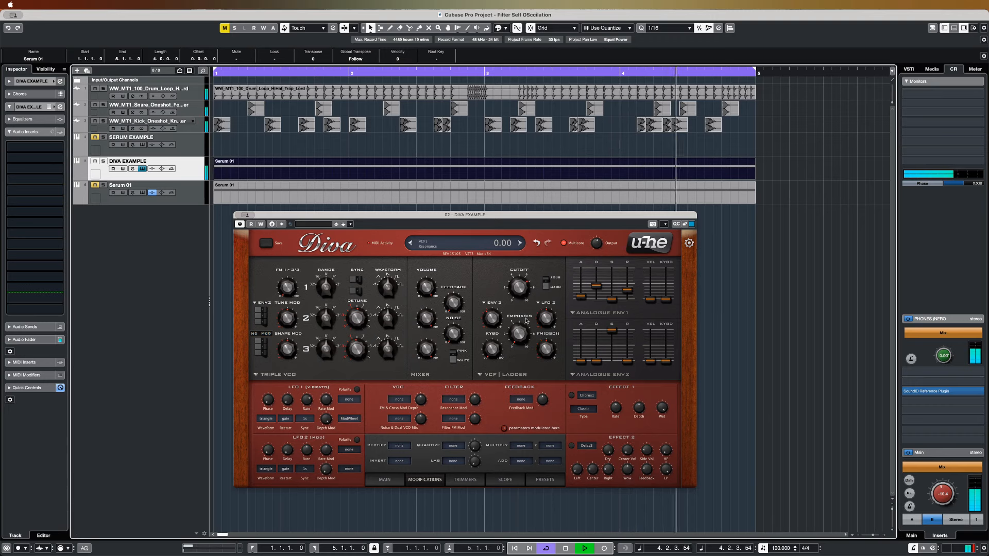
mouse_move(522, 291)
mouse_down()
mouse_move(525, 277)
mouse_move(522, 287)
mouse_up()
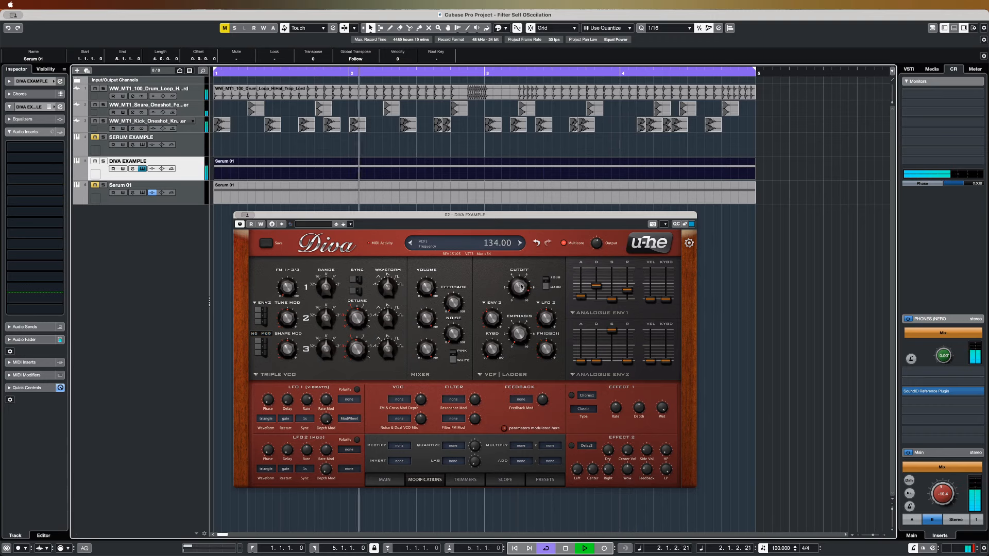
drag(522, 336, 533, 293)
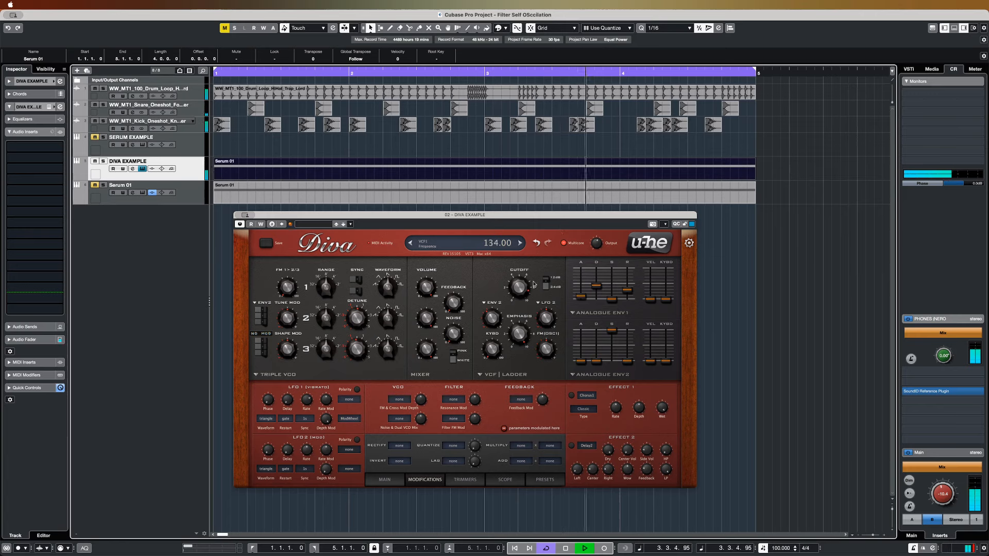
mouse_move(518, 295)
mouse_down()
mouse_move(520, 317)
mouse_move(522, 303)
mouse_up()
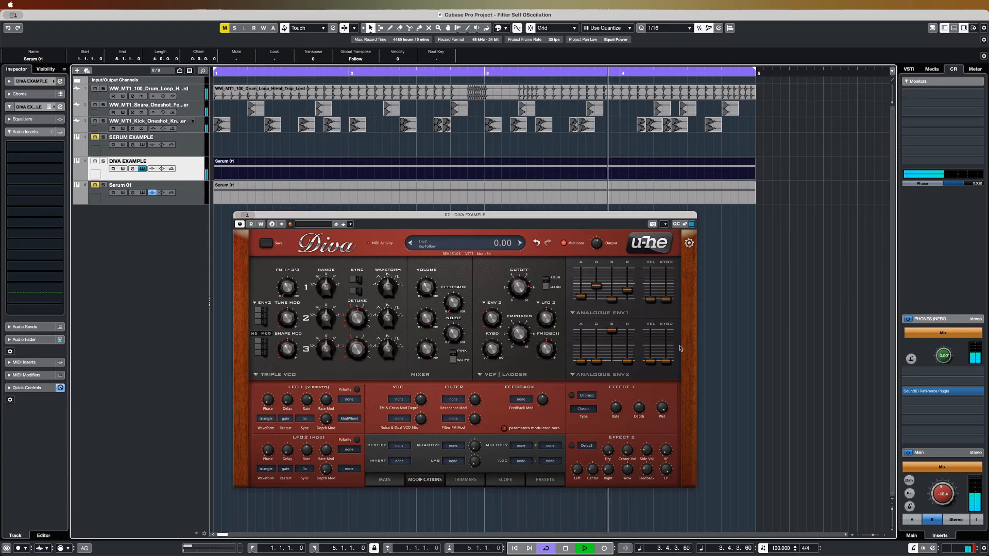
Enable Diva's chorus and delay effects, and raise the velocity amount of Analogue Env 2.
click(571, 395)
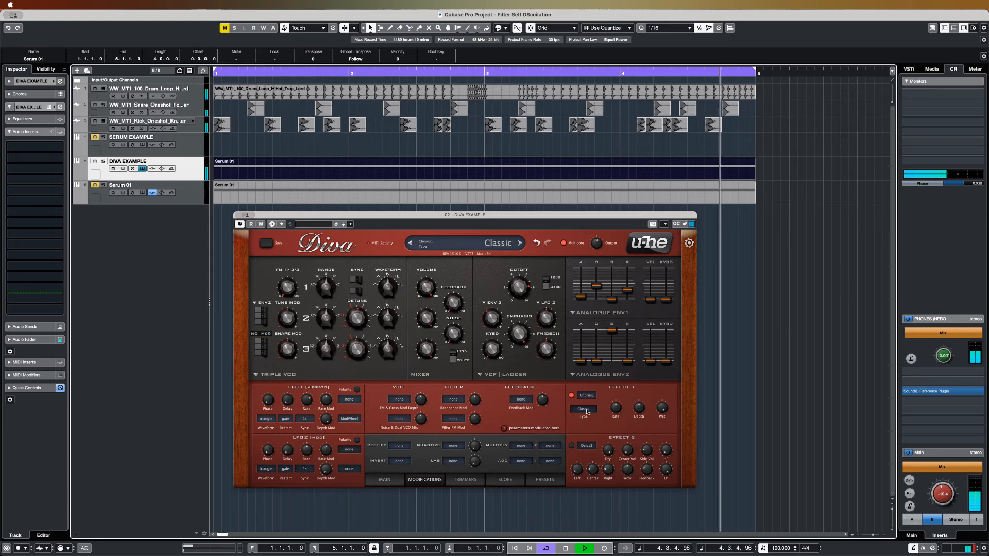
click(571, 446)
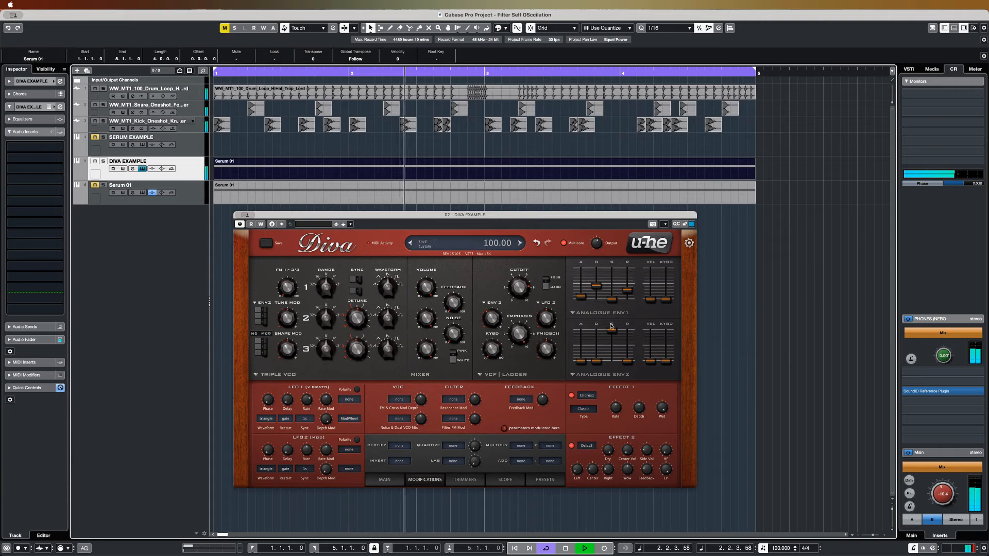
drag(651, 363, 655, 324)
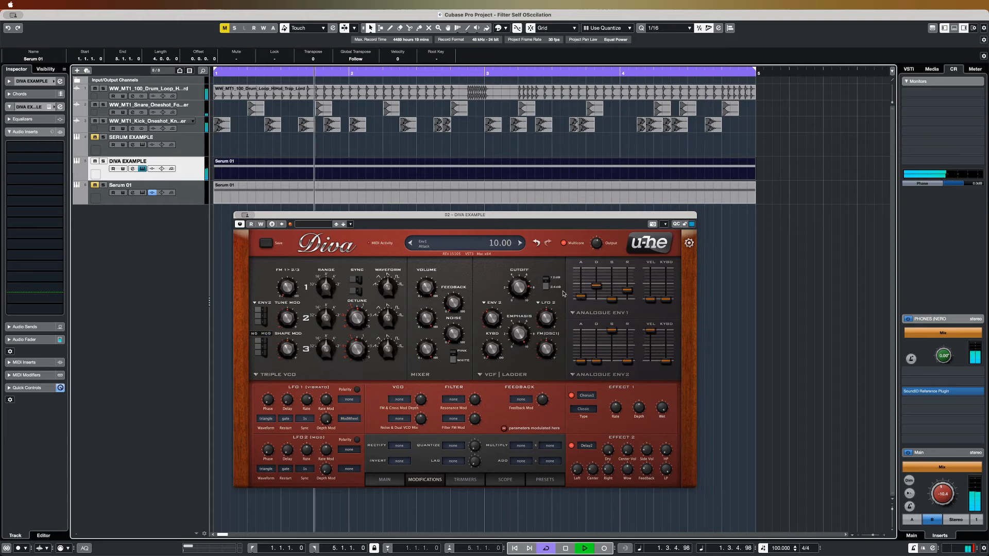
Sweep Diva's cutoff while reducing the Env 2 velocity amount during playback, and stop.
drag(524, 292, 525, 306)
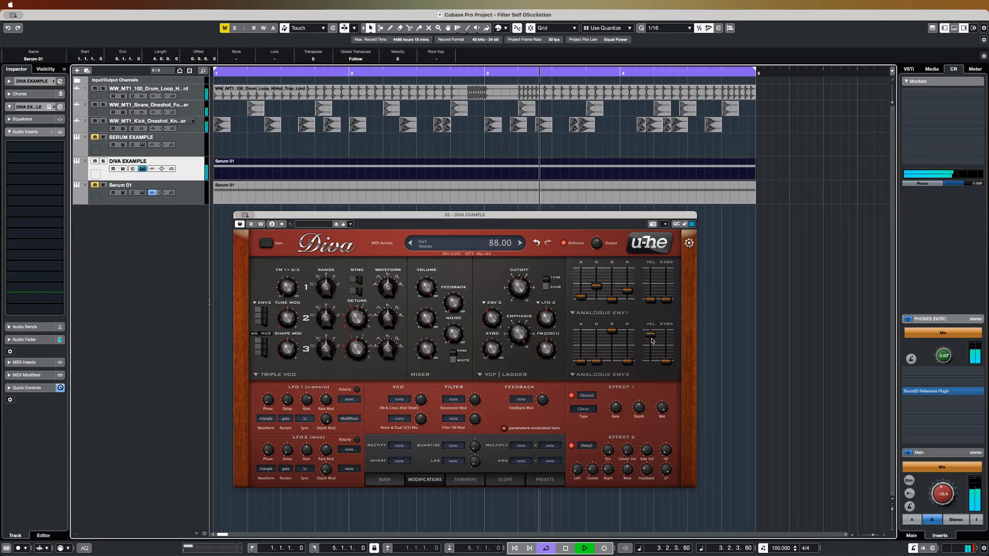
drag(524, 291, 535, 282)
key(space)
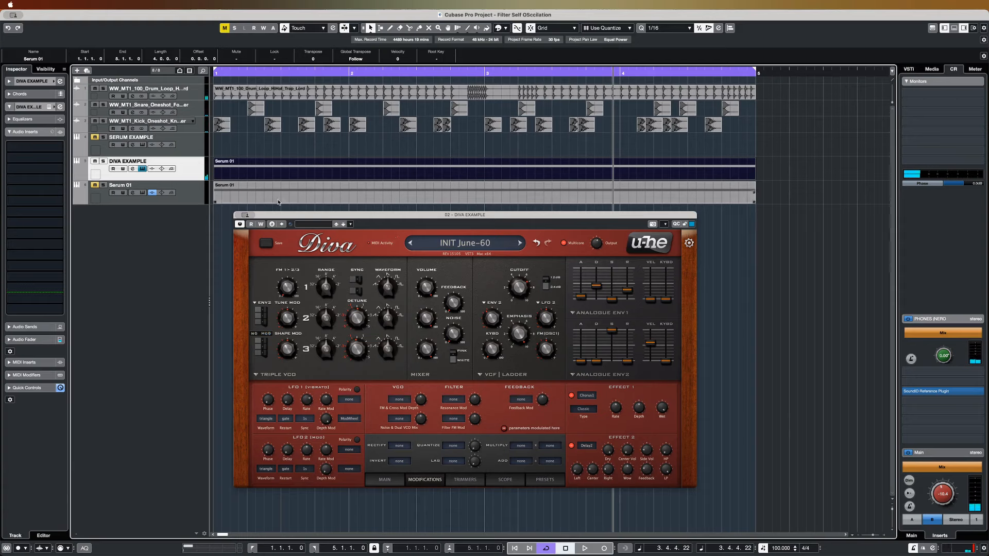
Switch to the Serum 01 track, open its Serum instrument over the arrangement, check the modulation matrix, and return to the oscillators.
click(198, 194)
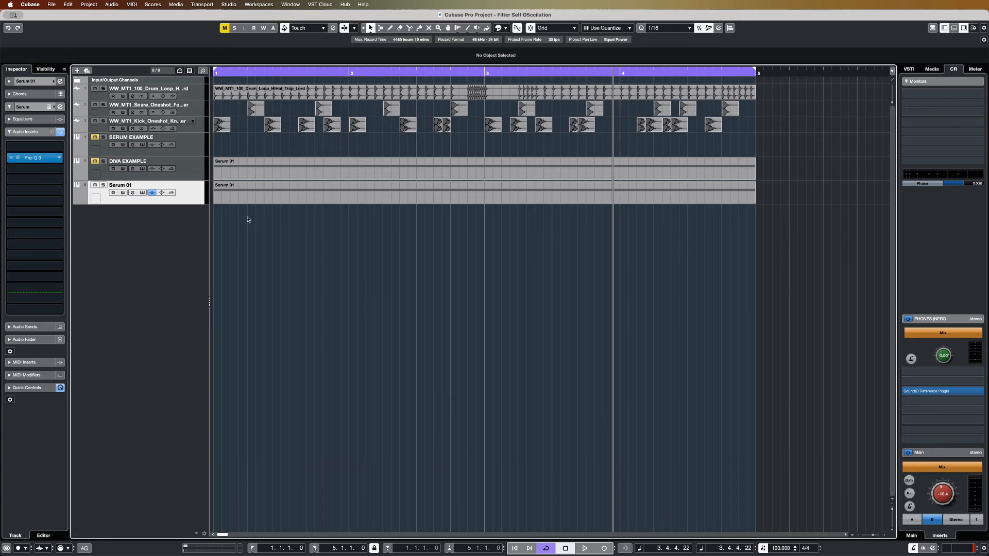
double_click(256, 187)
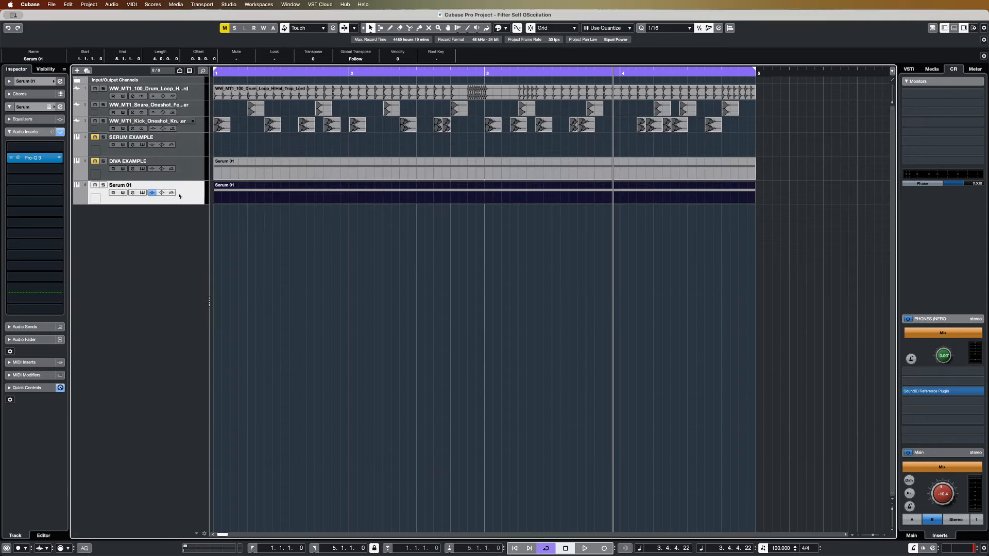
click(143, 192)
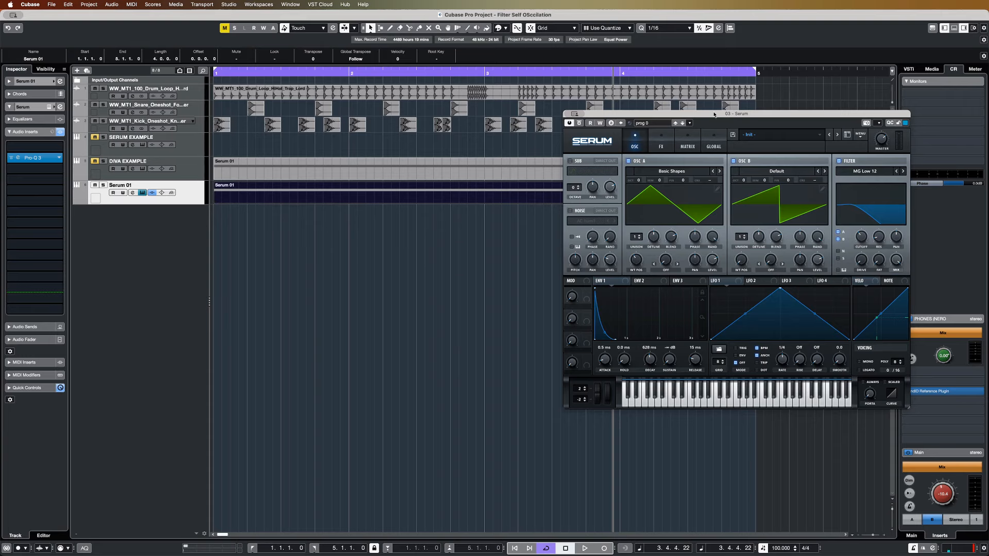
drag(713, 114, 478, 135)
click(452, 164)
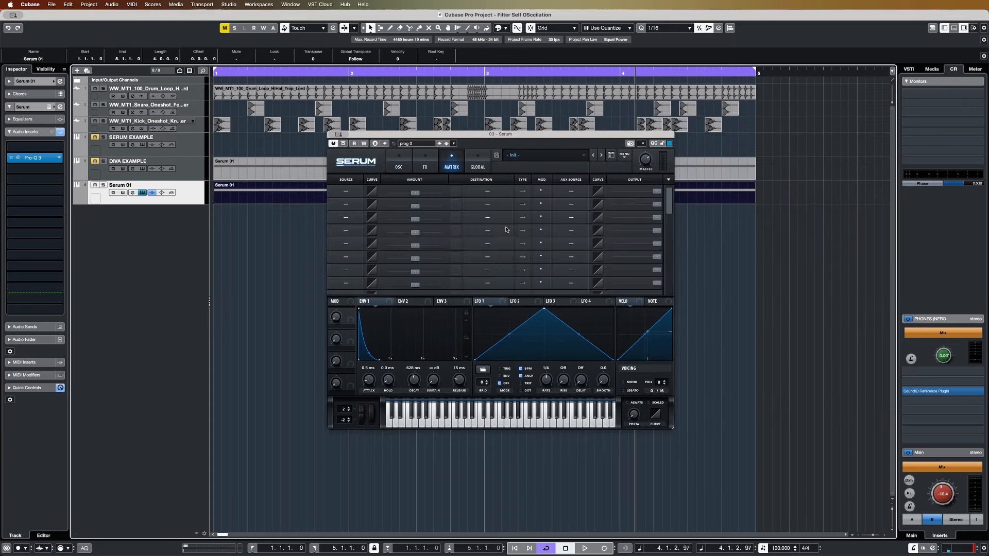
click(399, 164)
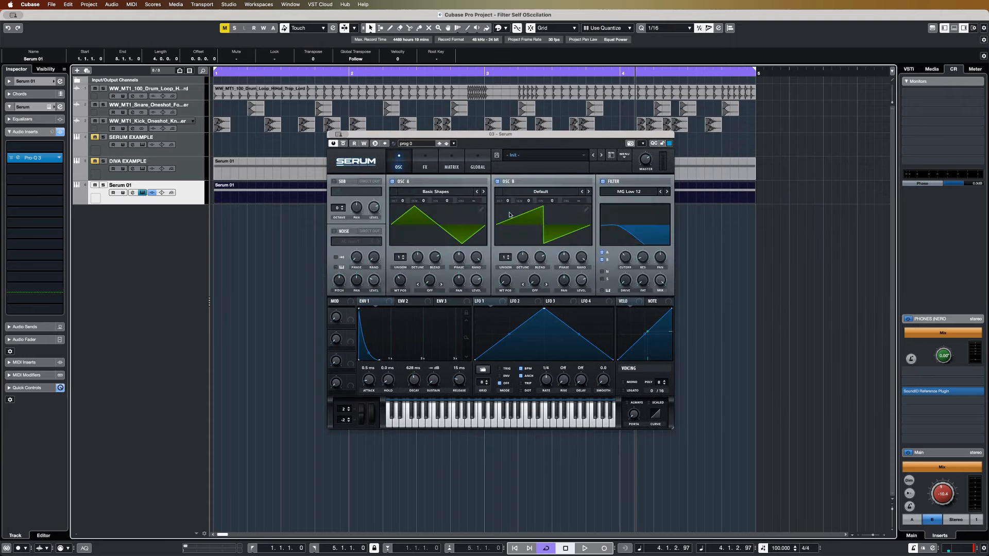
Reposition the Serum 01 instrument window, unmute the DIVA EXAMPLE track during playback, and close Serum.
drag(523, 138, 510, 172)
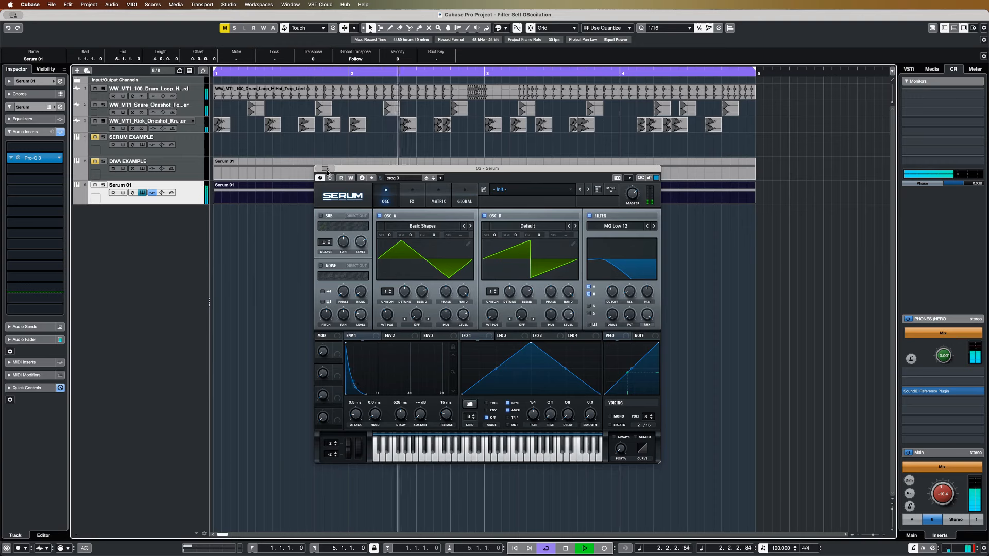
click(95, 162)
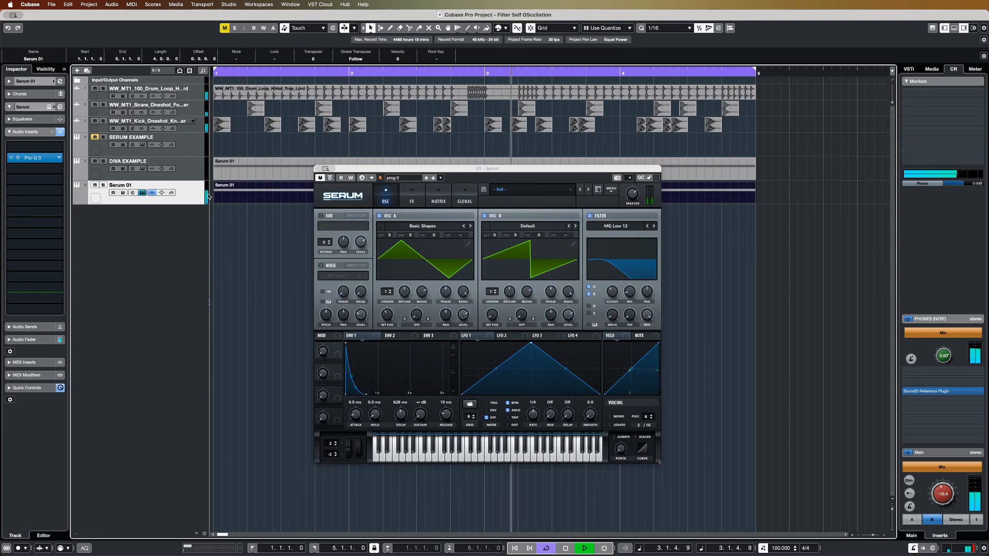
click(319, 169)
click(508, 245)
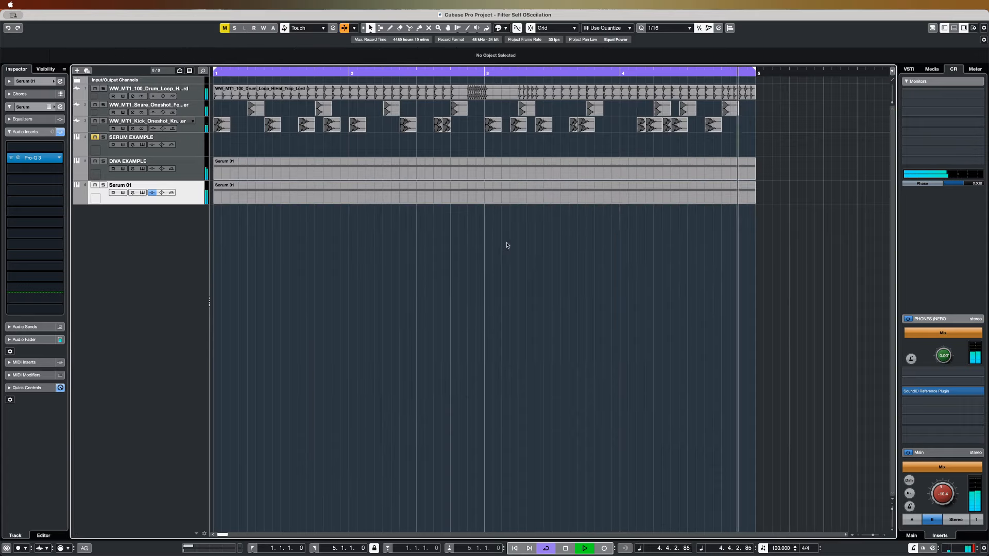
Open Diva from the DIVA EXAMPLE track, place it fully in view, and adjust its ladder filter cutoff to 80.00 during playback.
click(142, 168)
drag(499, 392, 499, 406)
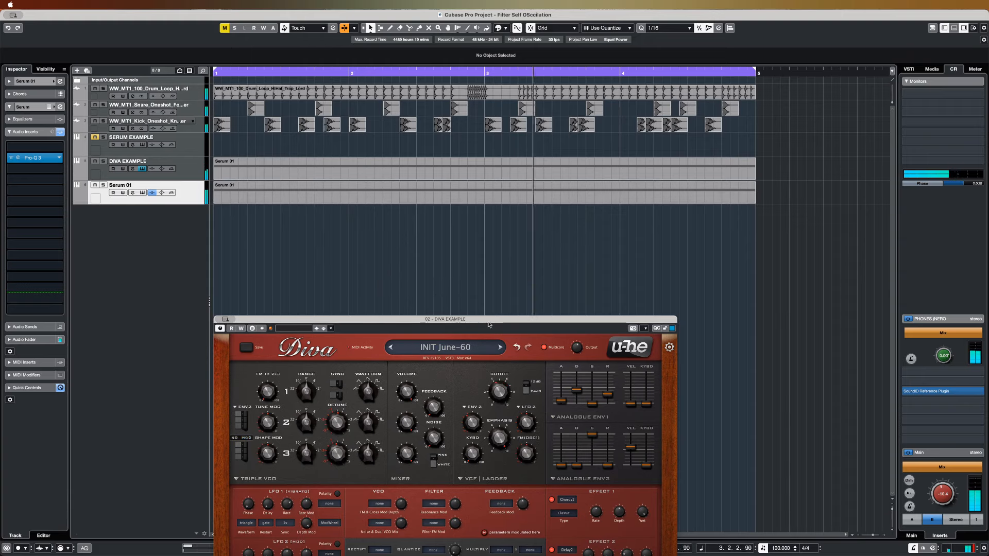
drag(489, 320, 496, 230)
mouse_move(505, 297)
mouse_down()
mouse_move(501, 308)
mouse_move(514, 295)
mouse_move(509, 303)
mouse_up()
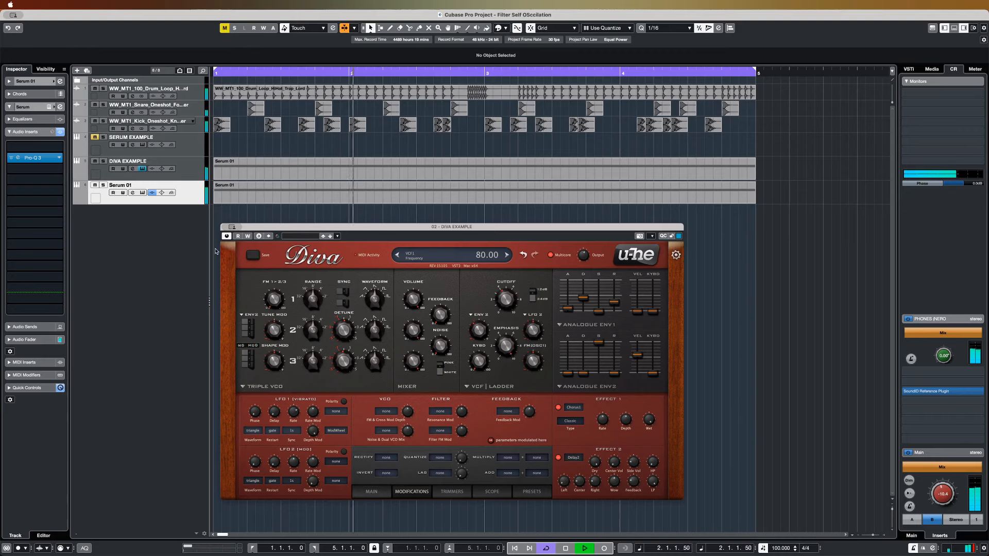
Move the MIDI part from the DIVA EXAMPLE track to the SERUM EXAMPLE track and unmute SERUM EXAMPLE.
click(339, 175)
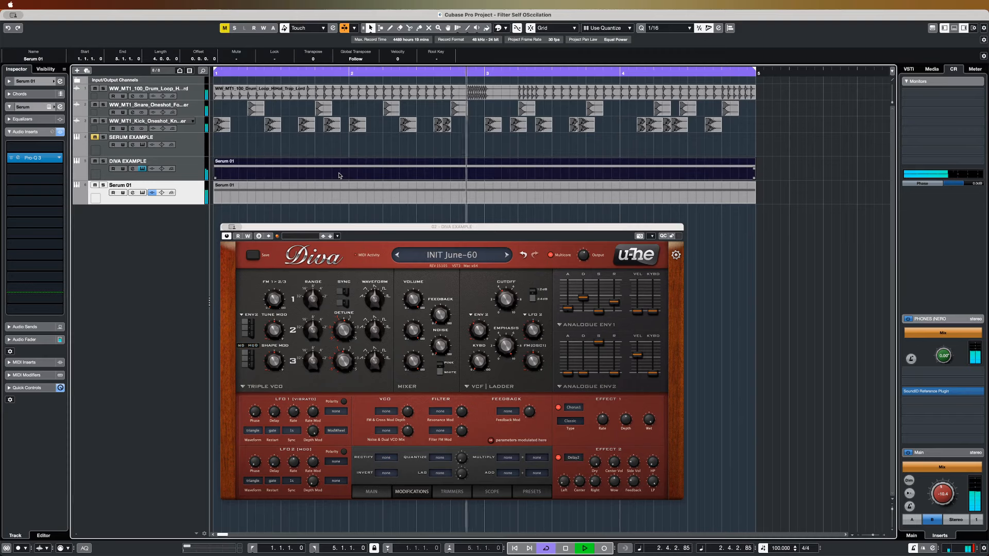
drag(339, 175, 340, 149)
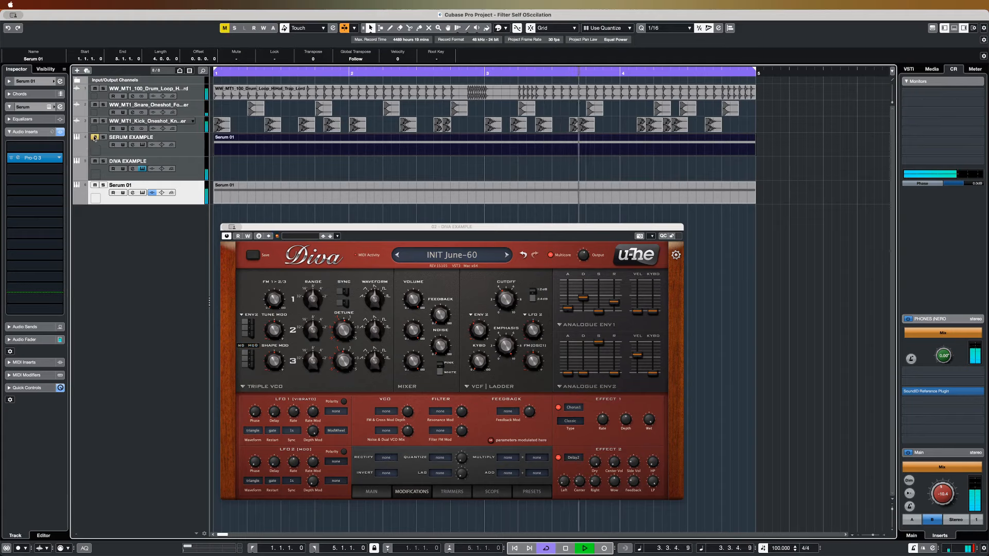
click(95, 137)
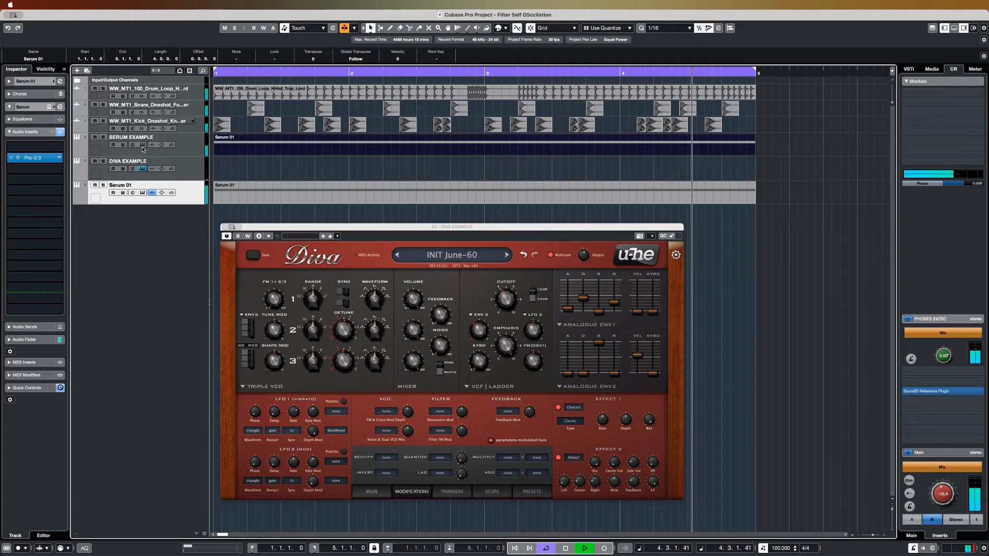
Open Serum from the SERUM EXAMPLE track and adjust its filter cutoff and Macro 1 during playback.
click(142, 144)
drag(626, 189, 623, 203)
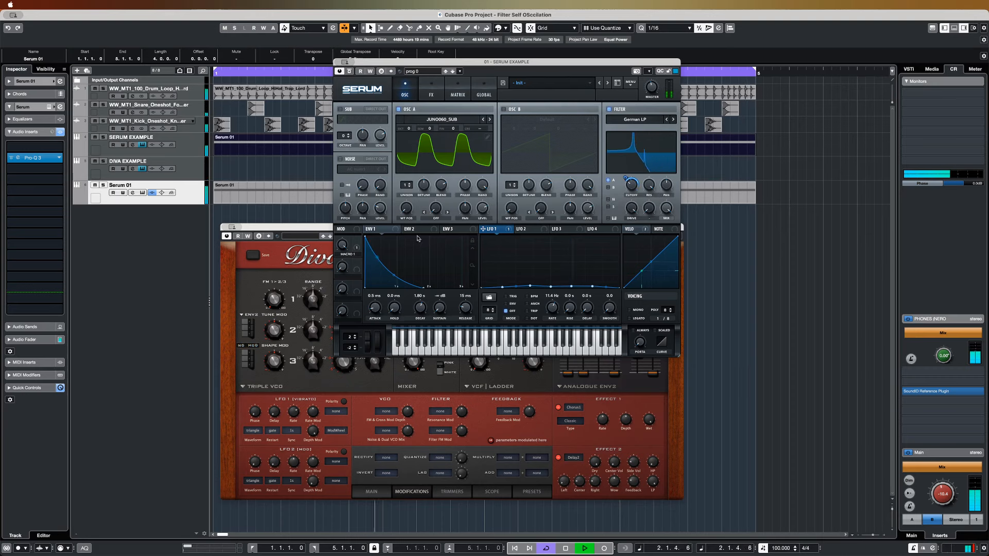
drag(340, 250, 341, 261)
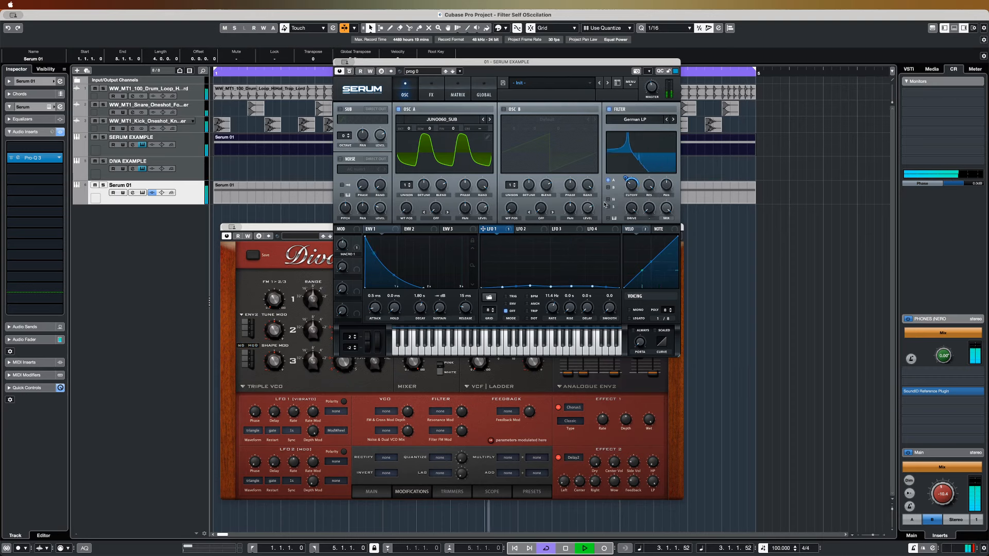
Fine-tune the German LP filter's cutoff, cutoff modulation amount and drive, stop playback, and close the Serum window.
drag(631, 185, 632, 187)
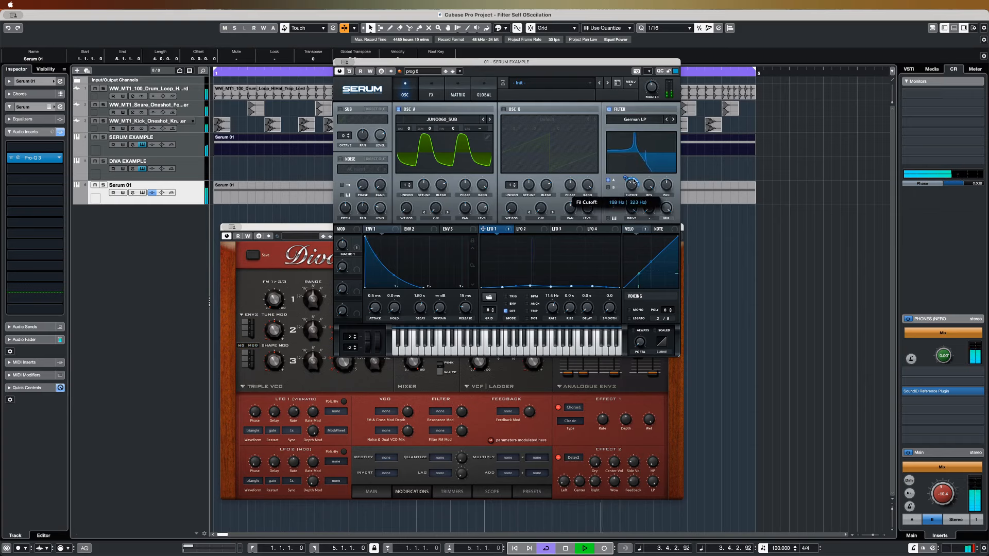
mouse_move(635, 177)
mouse_down()
mouse_move(632, 202)
mouse_move(636, 174)
mouse_up()
drag(633, 207, 633, 210)
key(space)
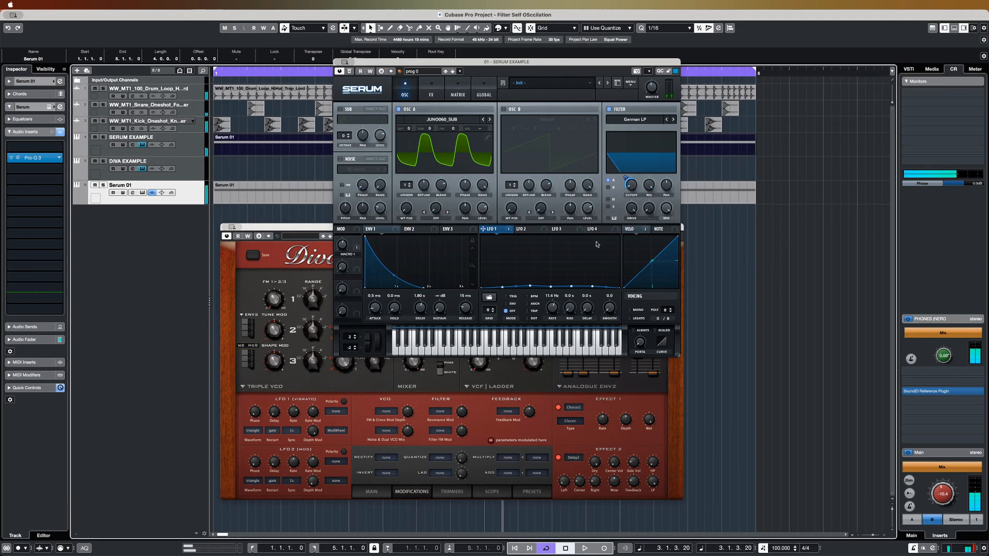
click(339, 62)
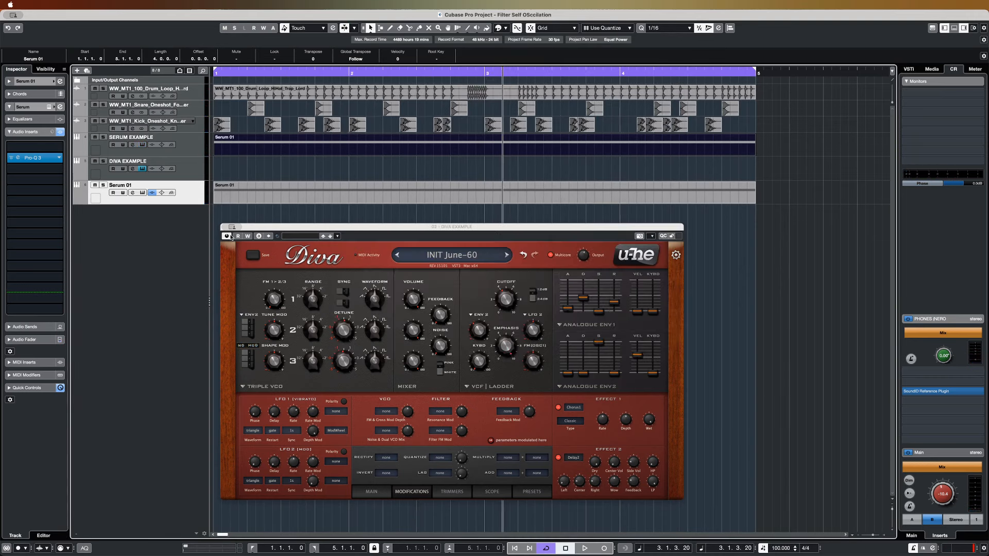